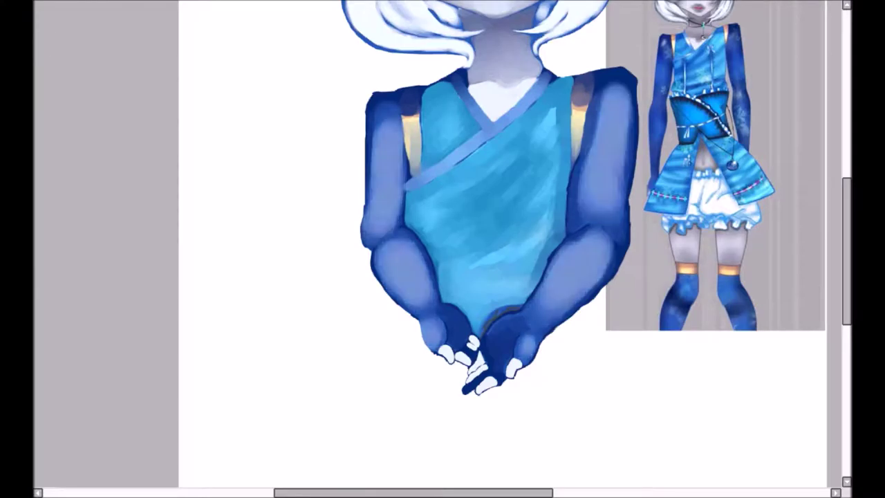
Paint blended light and mid-blue shading along the forearm and thumb nearest the reference picture, and softly shade the thumb's fingertip.
scroll(546, 371, up, 5)
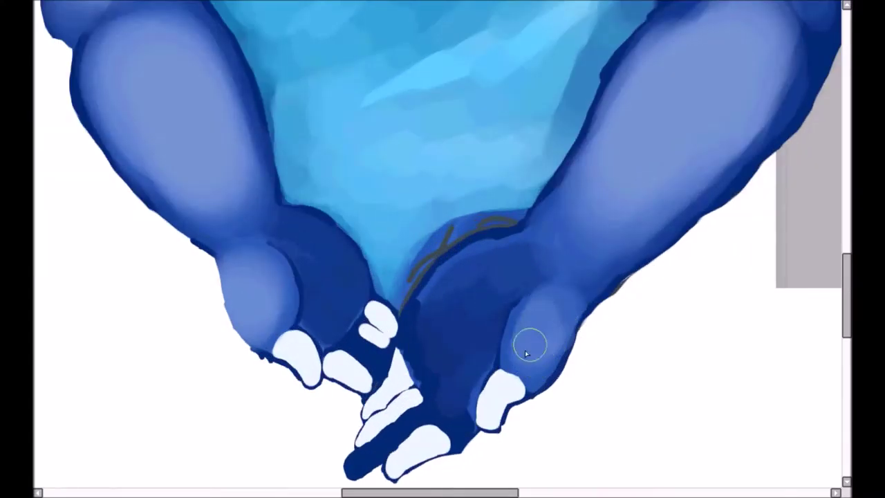
scroll(574, 360, up, 3)
scroll(473, 359, up, 2)
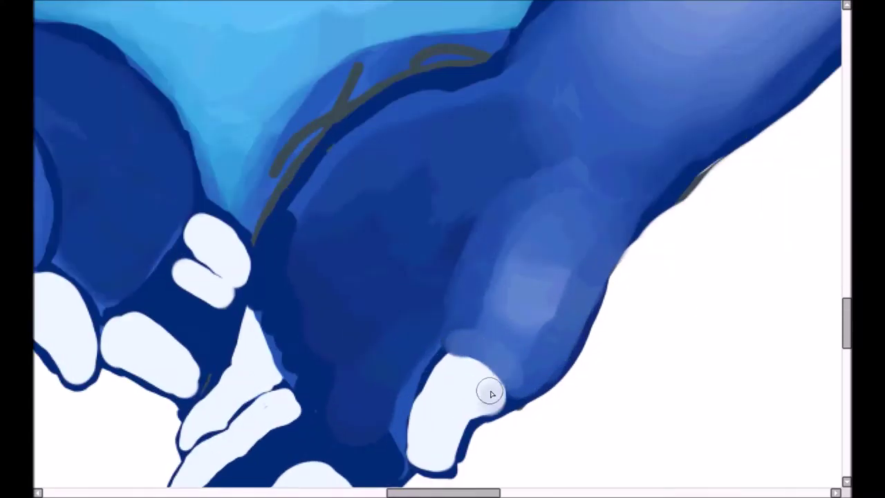
scroll(526, 346, down, 3)
mouse_move(560, 300)
mouse_down()
mouse_move(582, 123)
mouse_move(735, 134)
mouse_move(695, 205)
mouse_move(608, 269)
mouse_move(459, 325)
mouse_up()
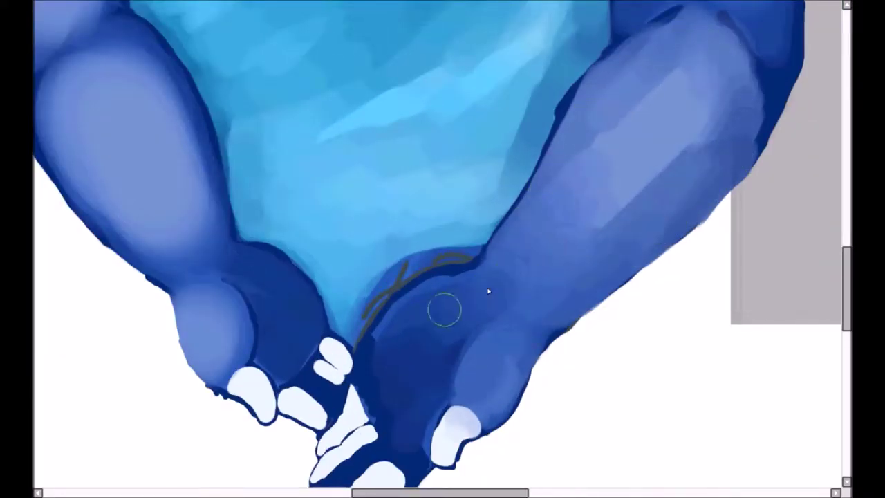
Smooth the shaded forearm into an even mid blue and paint blue tones up the upper arm nearest the reference picture.
scroll(450, 287, down, 3)
scroll(557, 322, up, 2)
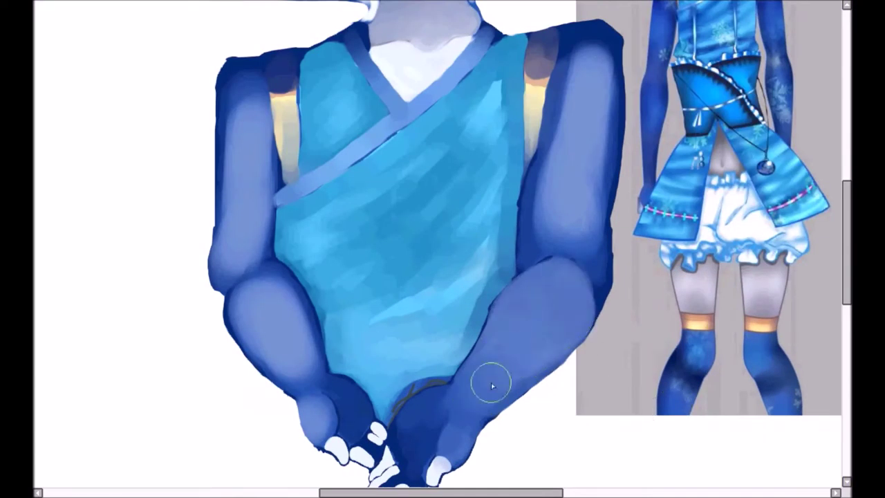
drag(549, 262, 585, 71)
Fill the palm of the hand nearest the reference picture with dark navy blue.
scroll(605, 284, up, 1)
scroll(592, 257, down, 1)
scroll(527, 293, up, 2)
scroll(405, 400, up, 2)
drag(405, 400, 423, 343)
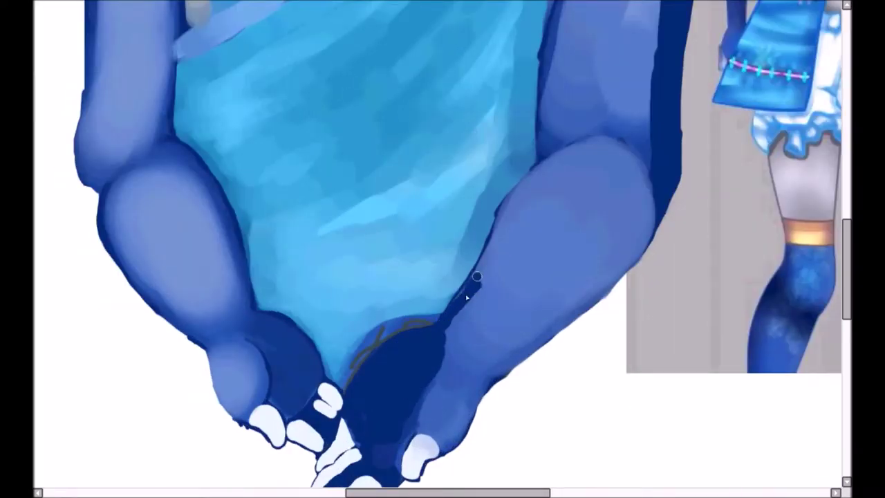
Outline the forearm nearest the reference picture with a thick dark navy line from the wrist around the elbow.
scroll(508, 203, up, 3)
scroll(512, 227, down, 2)
mouse_move(456, 241)
mouse_down()
mouse_move(604, 264)
mouse_move(719, 159)
mouse_up()
scroll(604, 265, down, 4)
scroll(632, 316, down, 3)
scroll(680, 279, up, 2)
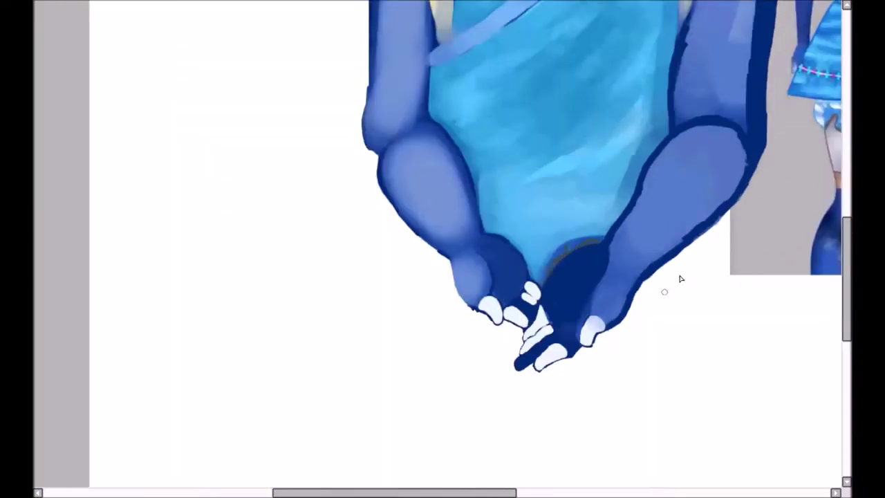
Darken the upper arm nearest the reference picture with blended mid-blue strokes from shoulder to elbow.
scroll(648, 382, down, 3)
scroll(667, 247, up, 3)
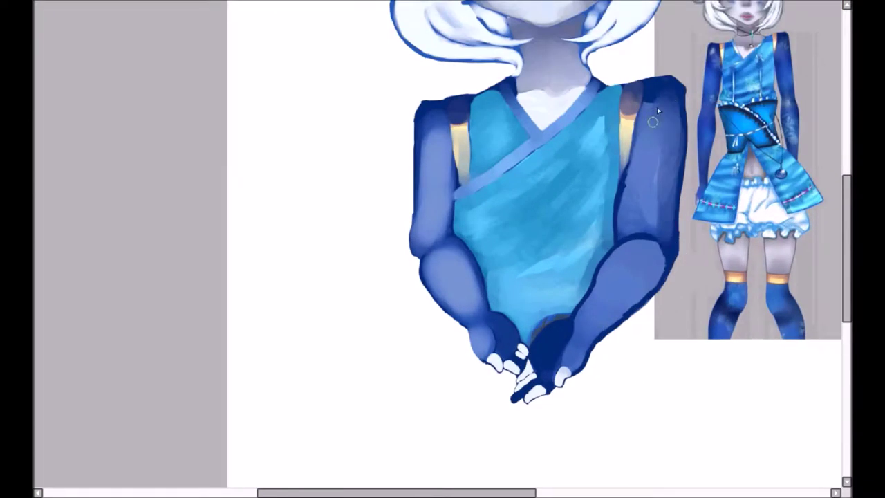
scroll(658, 111, down, 3)
scroll(561, 264, up, 4)
drag(612, 149, 602, 229)
scroll(602, 229, down, 3)
scroll(498, 354, up, 4)
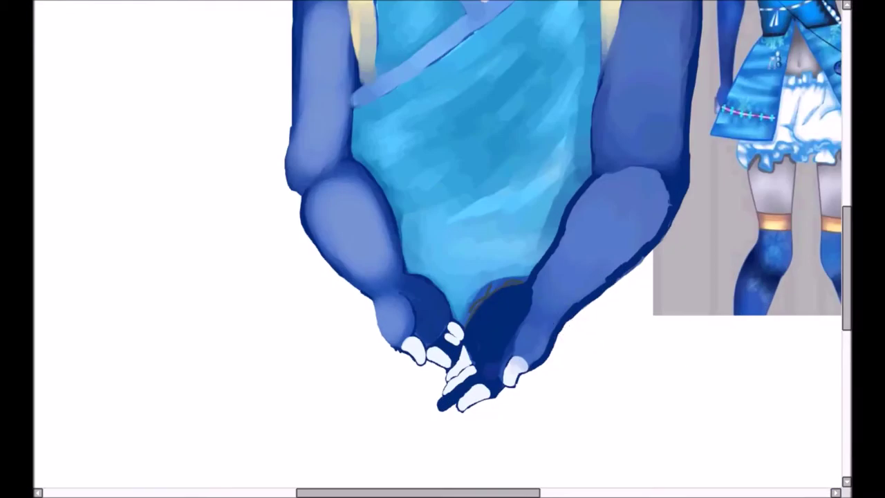
Shade the forearm nearest the reference picture with darker blue from elbow to thumb and blend its navy outline inward.
mouse_move(592, 208)
mouse_down()
mouse_move(574, 286)
mouse_move(714, 201)
mouse_up()
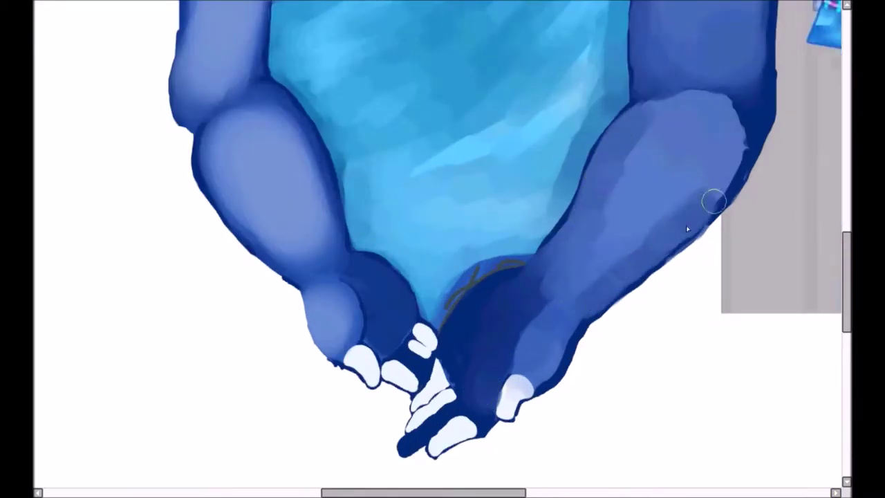
mouse_move(732, 129)
mouse_down()
mouse_move(564, 266)
mouse_move(523, 367)
mouse_up()
Darken the opposite arm with mid-blue strokes to match the shaded arm.
scroll(523, 367, down, 3)
scroll(424, 178, up, 4)
drag(460, 200, 427, 222)
scroll(439, 245, down, 5)
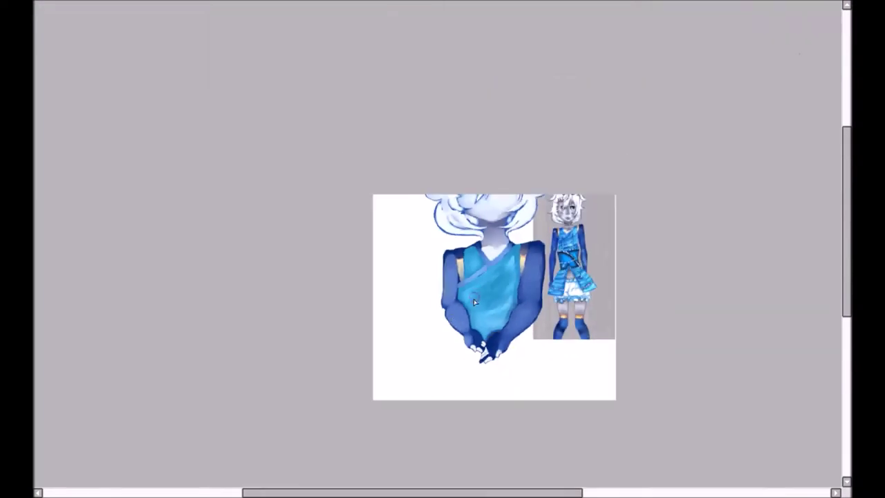
Paint diagonal light cyan fold highlights across both panels of the wrap top.
scroll(474, 299, up, 3)
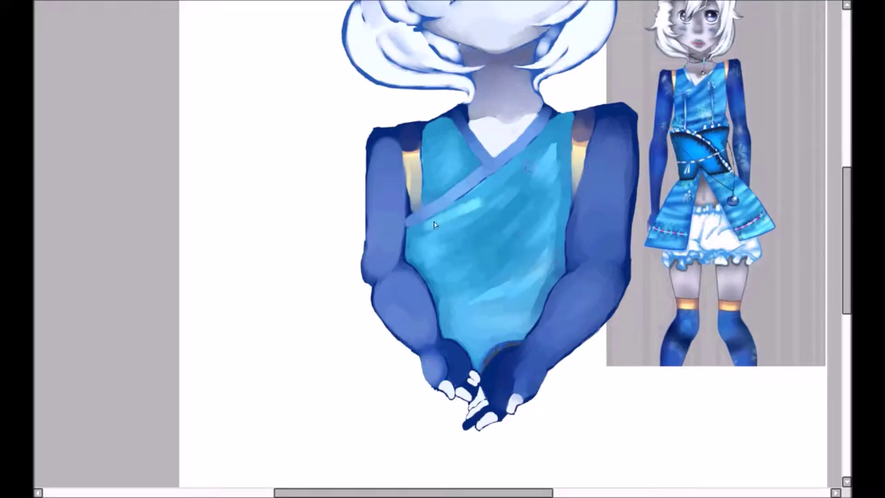
drag(434, 225, 538, 275)
scroll(498, 348, down, 3)
scroll(415, 172, up, 6)
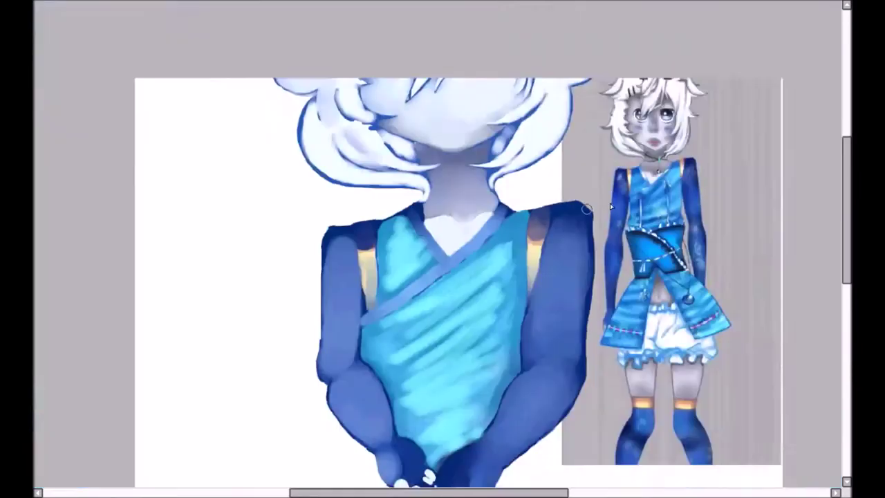
Add pale blue highlights along the crossed collar trim of the wrap top.
scroll(385, 89, down, 5)
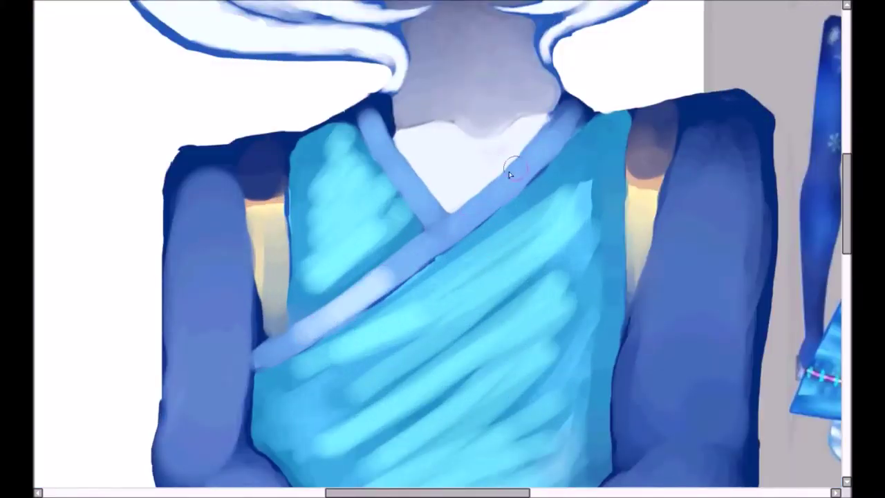
scroll(500, 187, up, 3)
scroll(484, 221, down, 2)
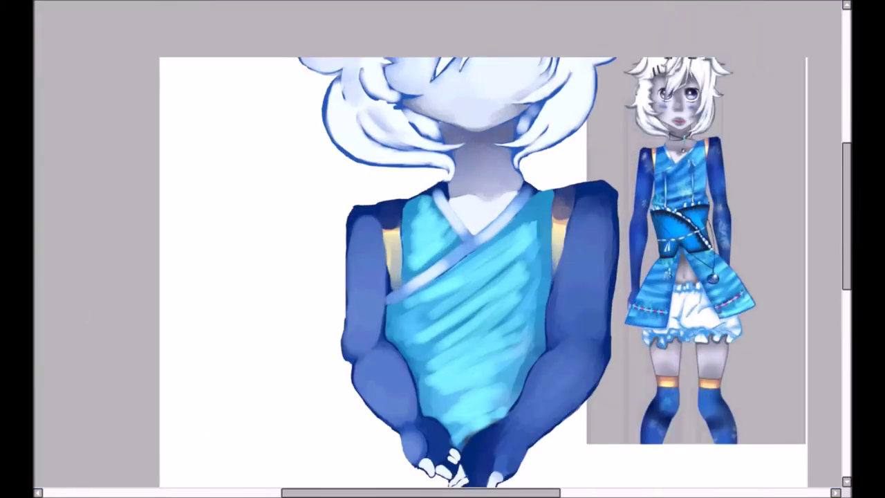
Blend the light cyan fold strokes smoothly into the base colour of the wrap top.
scroll(464, 240, down, 1)
scroll(442, 364, up, 2)
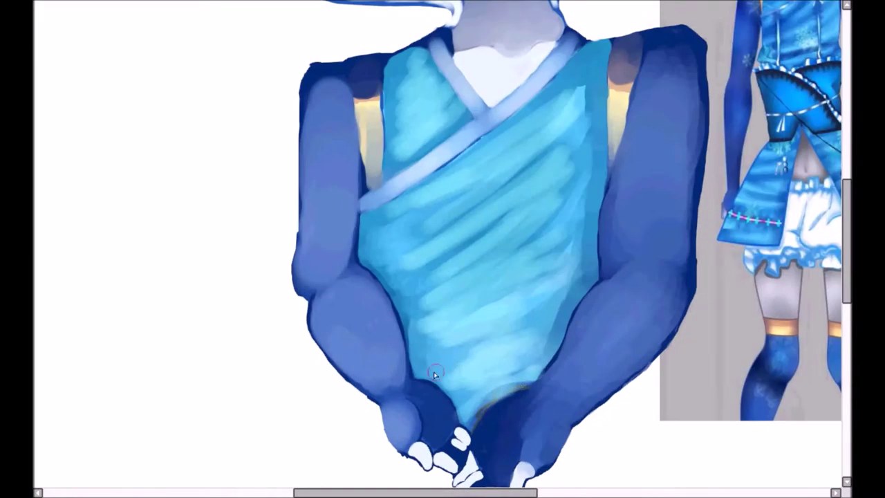
drag(590, 76, 395, 215)
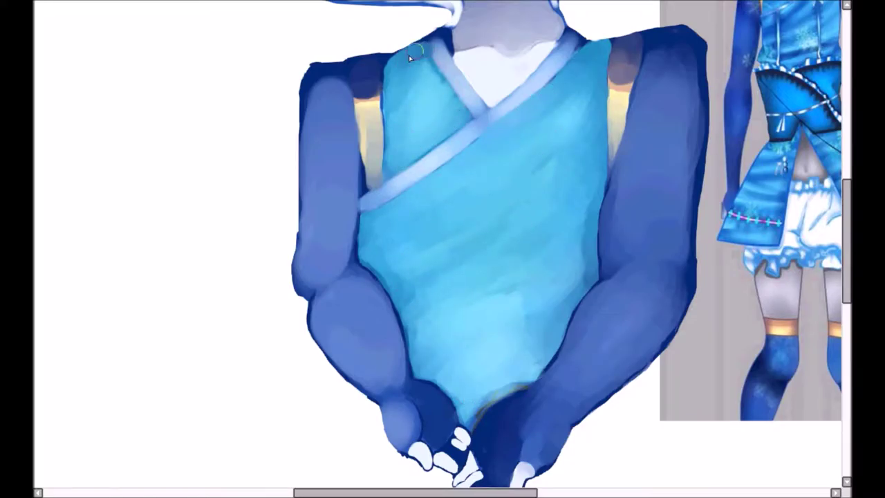
scroll(508, 250, down, 1)
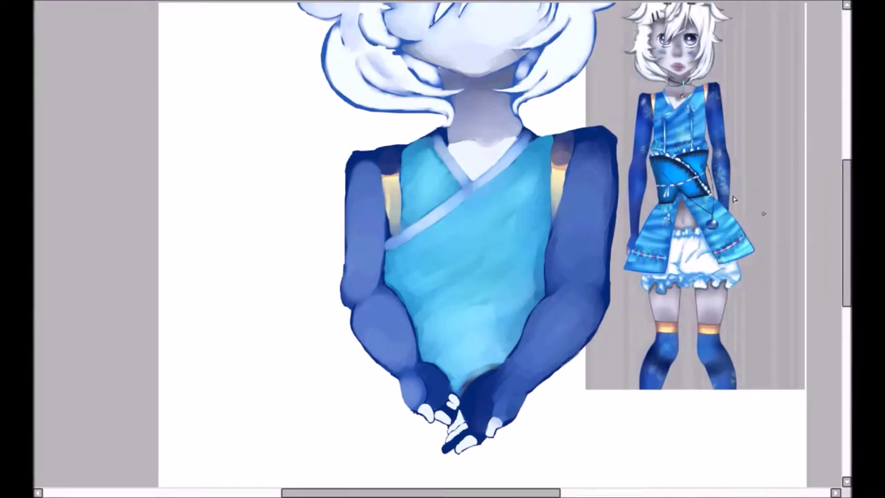
Scribble dark blue fold shadows across the wrap top and blend them into the cyan fabric.
mouse_move(456, 232)
mouse_down()
mouse_move(415, 273)
mouse_move(470, 376)
mouse_up()
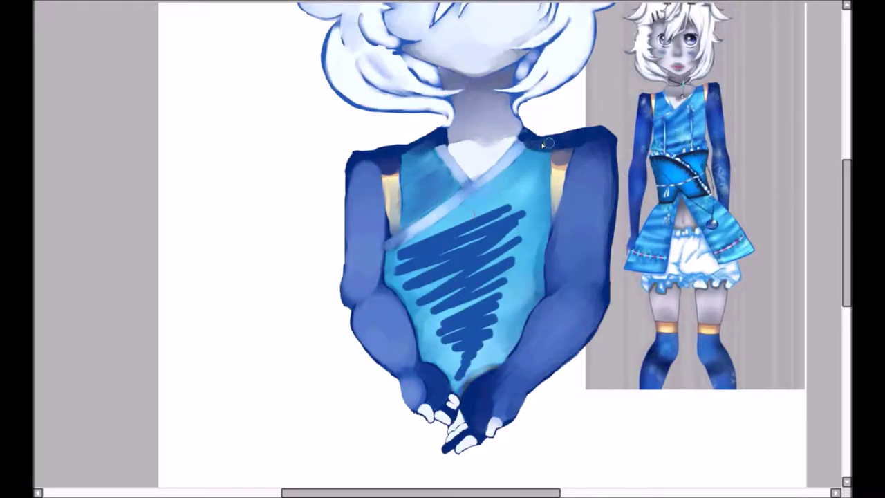
drag(443, 242, 477, 373)
drag(483, 221, 463, 318)
key(ctrl+minus)
drag(401, 207, 456, 380)
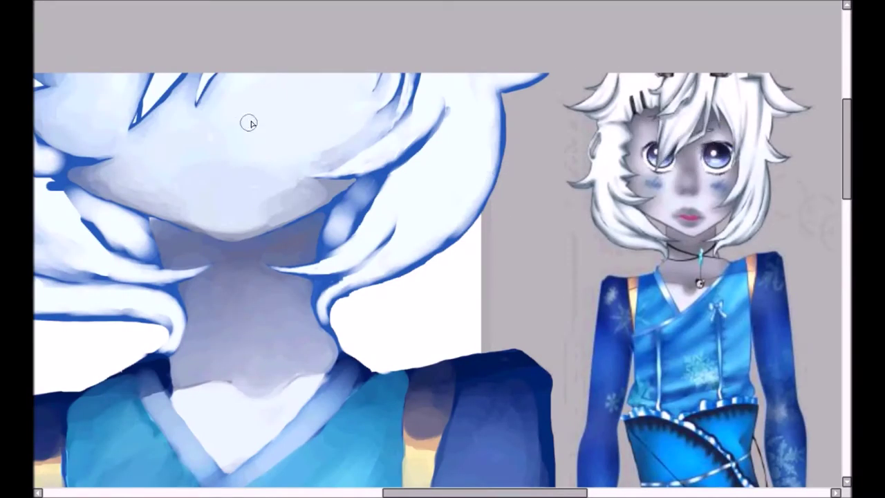
Block in a grey nose shape at the centre of the face and fill it with a soft grey gradient.
drag(245, 123, 237, 72)
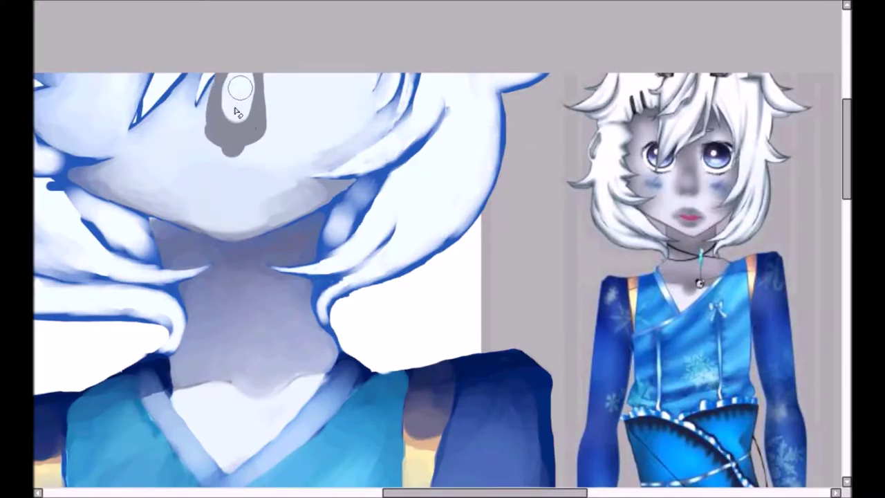
drag(237, 112, 293, 157)
scroll(293, 171, down, 2)
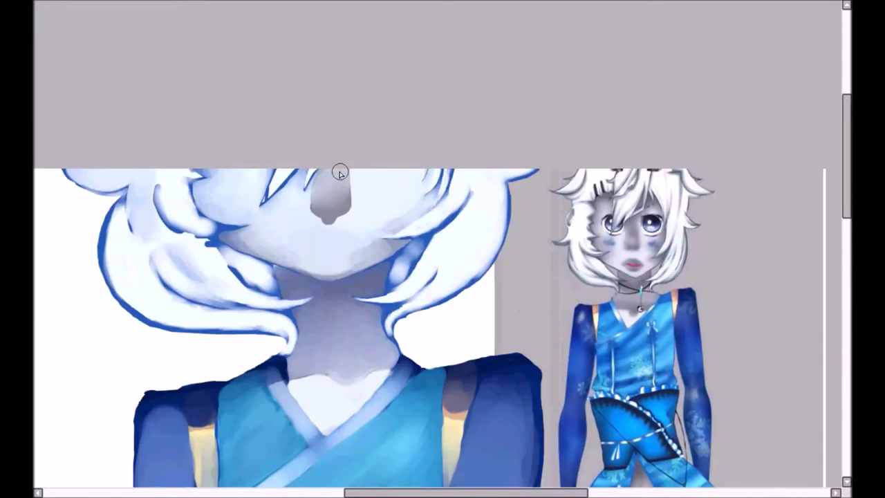
Define both sides and the lower edge of the nose with darker grey strokes.
scroll(339, 172, up, 5)
mouse_move(360, 257)
mouse_down()
mouse_move(298, 175)
mouse_move(376, 243)
mouse_up()
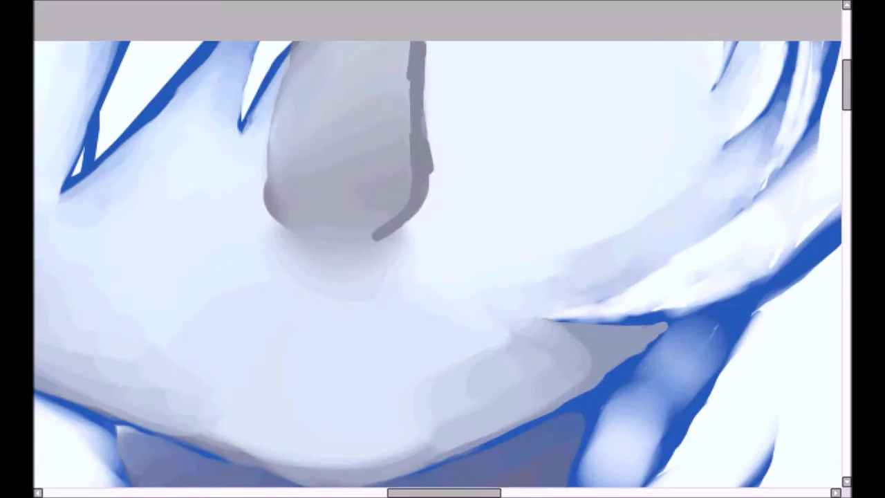
drag(295, 43, 269, 181)
mouse_move(397, 210)
mouse_down()
mouse_move(291, 146)
mouse_move(368, 160)
mouse_move(381, 40)
mouse_move(376, 207)
mouse_up()
Blend the nose's grey shading toward its centre and down into the skin beneath it.
scroll(338, 128, down, 3)
scroll(338, 128, up, 4)
mouse_move(310, 162)
mouse_down()
mouse_move(336, 139)
mouse_move(340, 221)
mouse_move(389, 262)
mouse_up()
mouse_move(337, 196)
mouse_down()
mouse_move(373, 228)
mouse_move(341, 316)
mouse_up()
scroll(811, 230, down, 3)
scroll(222, 144, down, 3)
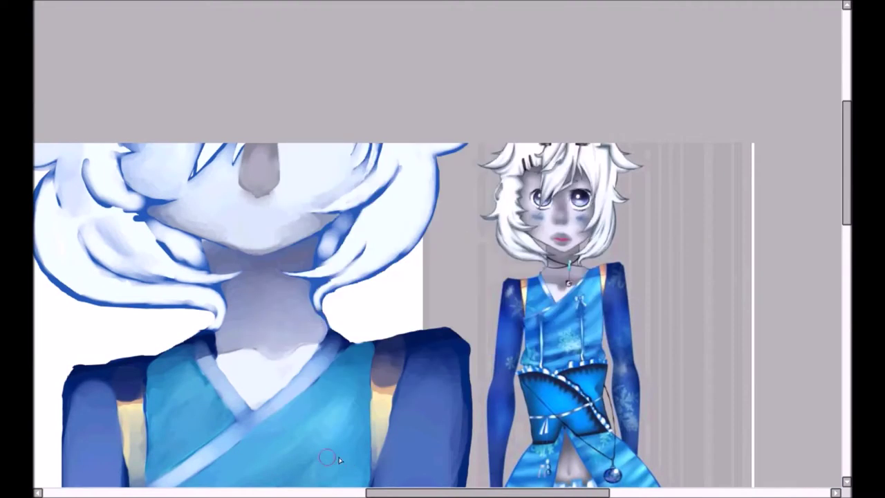
Add muted blue shadows on the nose bridge and under the tip, and blend them into the grey.
scroll(385, 75, up, 4)
scroll(384, 238, down, 3)
scroll(385, 239, up, 3)
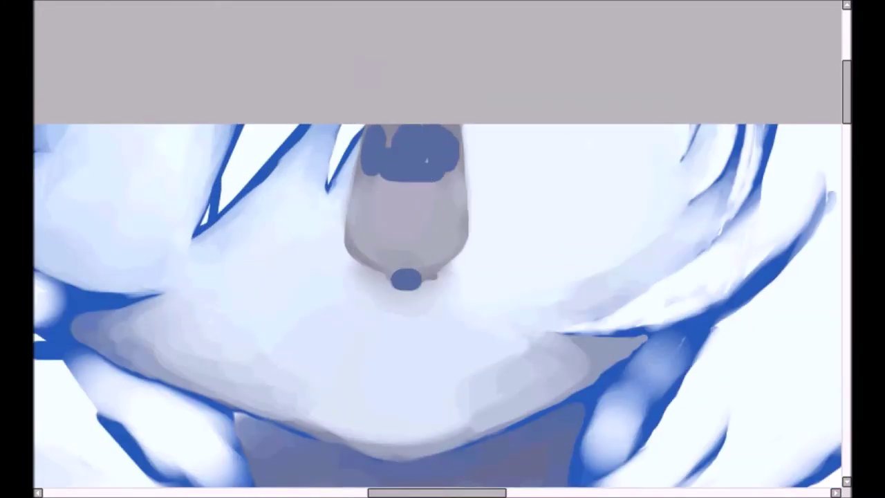
scroll(424, 192, down, 3)
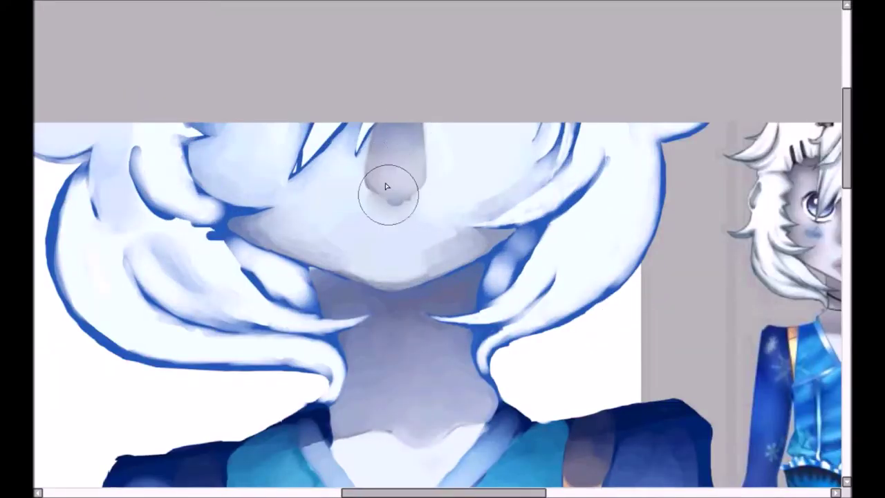
scroll(397, 170, up, 1)
scroll(398, 170, up, 2)
drag(418, 183, 425, 238)
key(ctrl+z)
Lighten the centre of the nose with pale lavender grey.
scroll(414, 241, down, 3)
scroll(460, 170, up, 3)
drag(460, 170, 476, 140)
Compare the nose with the reference picture and paint two small dark grey nostrils above the nose's lower edge.
scroll(472, 201, down, 2)
scroll(715, 241, up, 3)
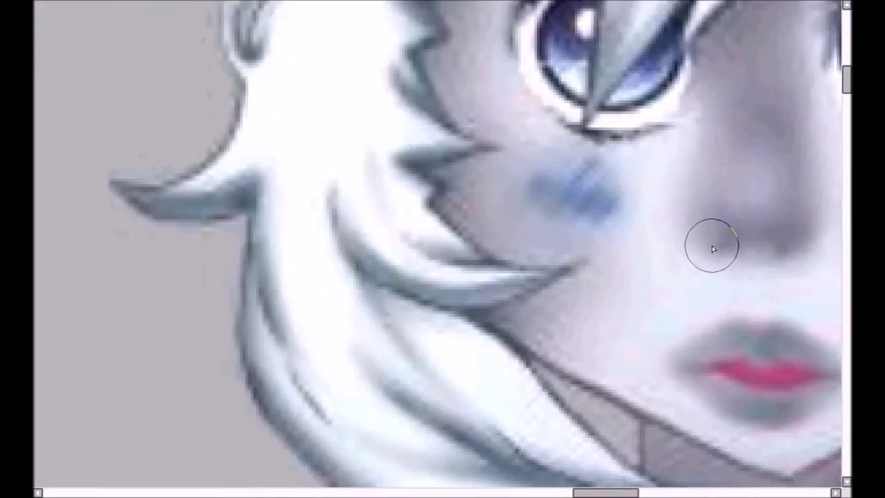
scroll(283, 184, down, 3)
scroll(274, 258, up, 3)
scroll(274, 258, up, 1)
drag(354, 232, 393, 232)
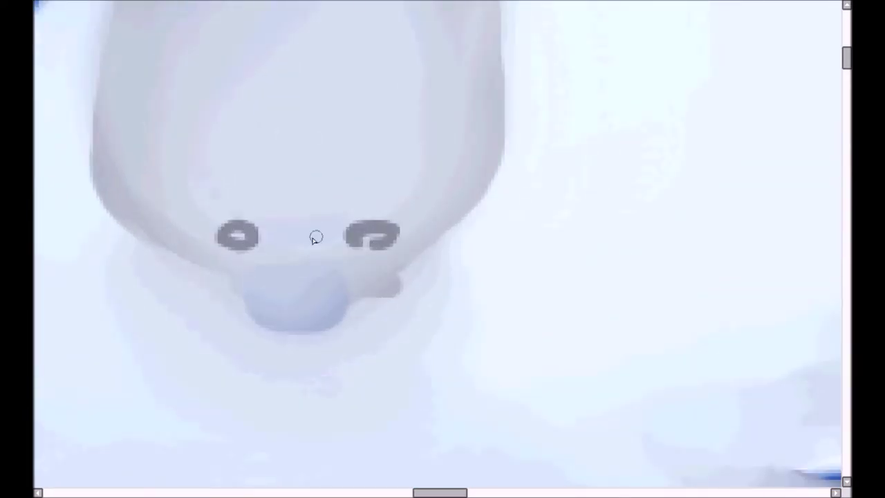
scroll(360, 239, down, 4)
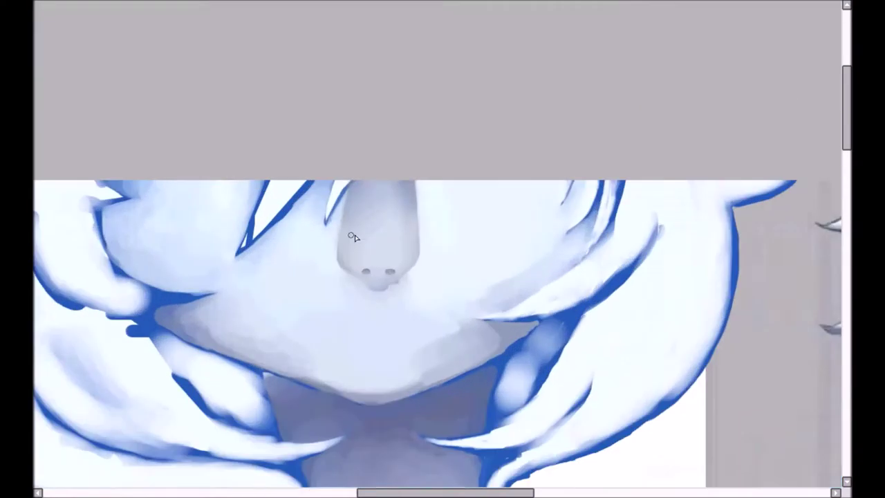
Shade the nose bridge in bluish grey and paint a soft dark grey shadow along the underside of the nose.
scroll(351, 237, up, 1)
scroll(373, 269, up, 3)
mouse_move(592, 244)
mouse_down()
mouse_move(316, 256)
mouse_move(490, 305)
mouse_move(505, 322)
mouse_move(414, 306)
mouse_up()
scroll(505, 322, down, 1)
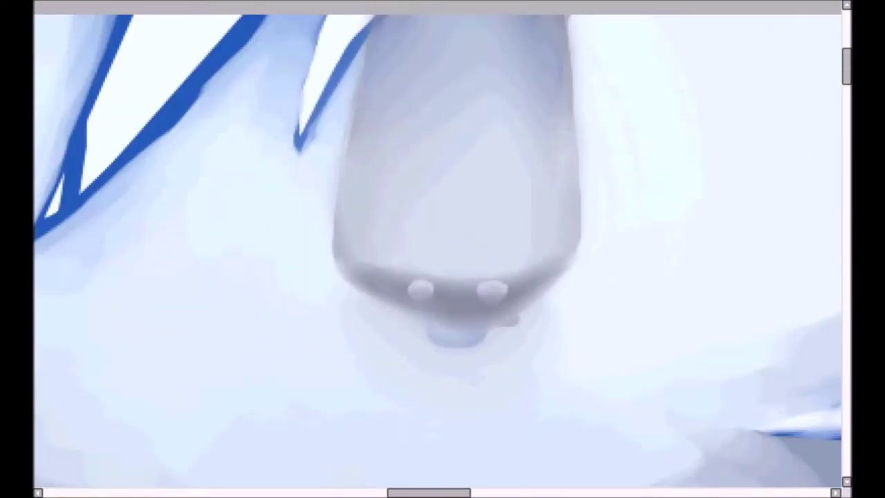
Darken the nostrils and trim the outline of the nose with pale skin colour along its sides and underside.
scroll(325, 292, down, 2)
scroll(366, 296, up, 2)
drag(366, 296, 592, 162)
scroll(593, 162, down, 1)
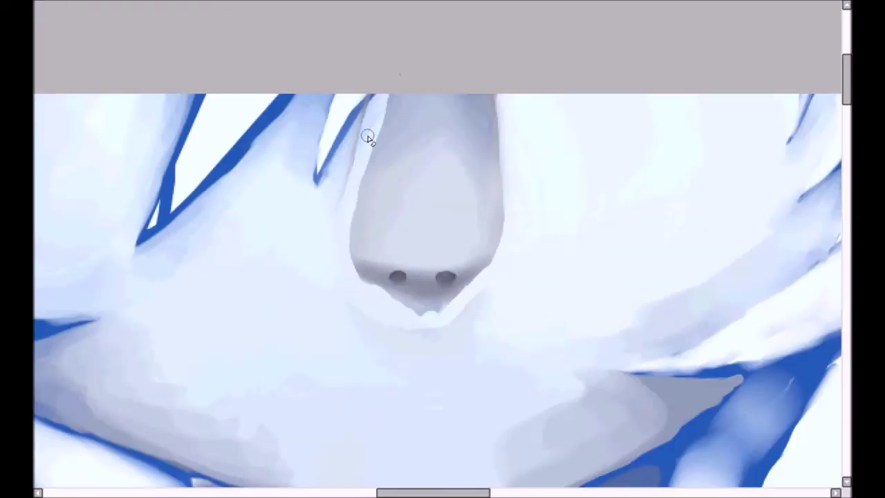
drag(435, 330, 494, 103)
scroll(444, 109, down, 2)
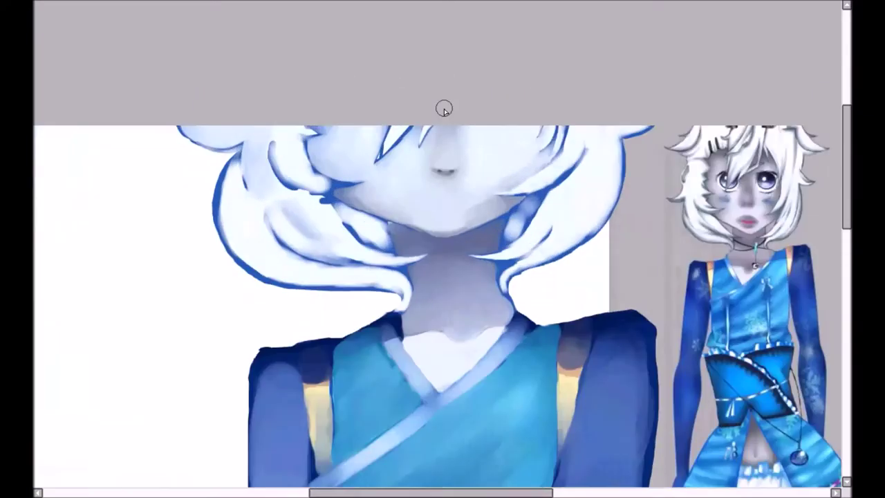
Soften the sides and underside of the nose into the surrounding skin with blended grey shading.
scroll(468, 343, up, 3)
drag(381, 292, 425, 38)
mouse_move(532, 304)
mouse_down()
mouse_move(477, 148)
mouse_move(470, 42)
mouse_up()
mouse_move(458, 359)
mouse_down()
mouse_move(554, 178)
mouse_move(369, 293)
mouse_move(486, 24)
mouse_move(414, 283)
mouse_up()
Paint a round white highlight on the tip of the nose and blend its edges into the grey.
scroll(494, 213, down, 3)
scroll(494, 213, up, 3)
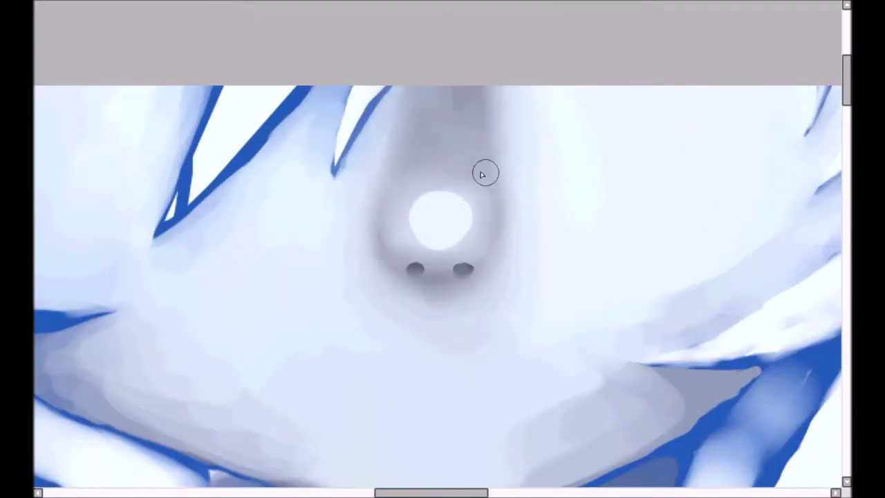
scroll(435, 215, down, 2)
scroll(454, 136, up, 3)
Paint pale skin colour around the nose and undo the last stroke.
drag(481, 299, 538, 289)
mouse_move(397, 183)
mouse_down()
mouse_move(415, 43)
mouse_move(250, 193)
mouse_up()
scroll(252, 173, down, 1)
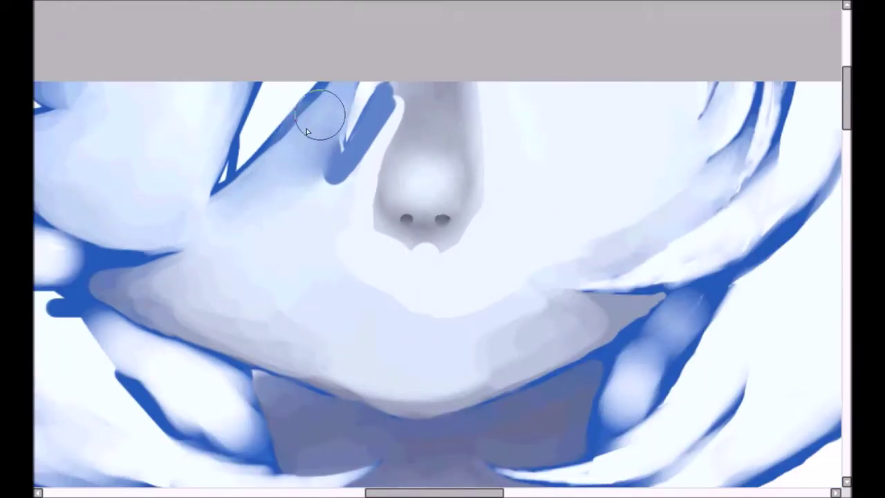
key(ctrl+z)
Lighten the cheeks and the area above the chin with pale blue-white strokes.
scroll(500, 118, down, 1)
drag(493, 365, 624, 320)
scroll(624, 320, up, 1)
mouse_move(481, 304)
mouse_down()
mouse_move(256, 230)
mouse_move(270, 134)
mouse_move(228, 76)
mouse_up()
Extend the pale strokes across the lower face and the hair lock beside the cheek, and blend them softly into the blue shading.
scroll(577, 257, down, 1)
mouse_move(576, 257)
mouse_down()
mouse_move(422, 251)
mouse_move(233, 151)
mouse_move(296, 163)
mouse_up()
scroll(538, 215, down, 1)
drag(551, 215, 344, 148)
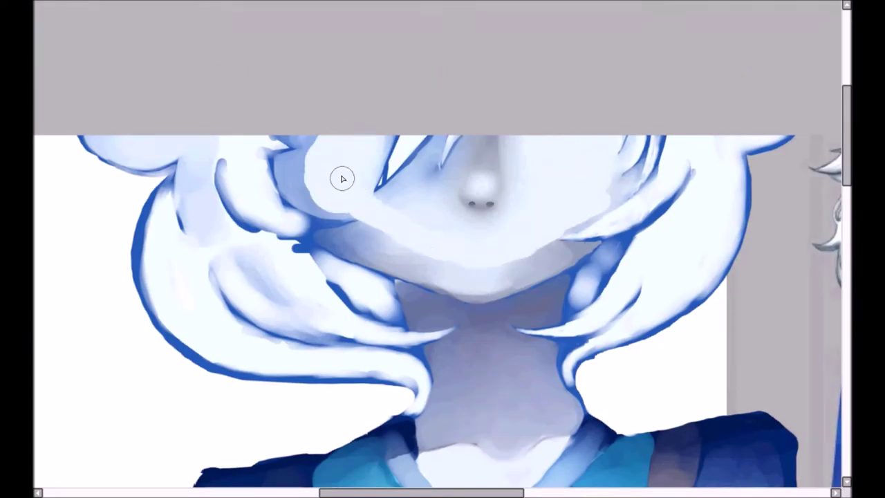
scroll(382, 201, down, 2)
scroll(533, 235, up, 3)
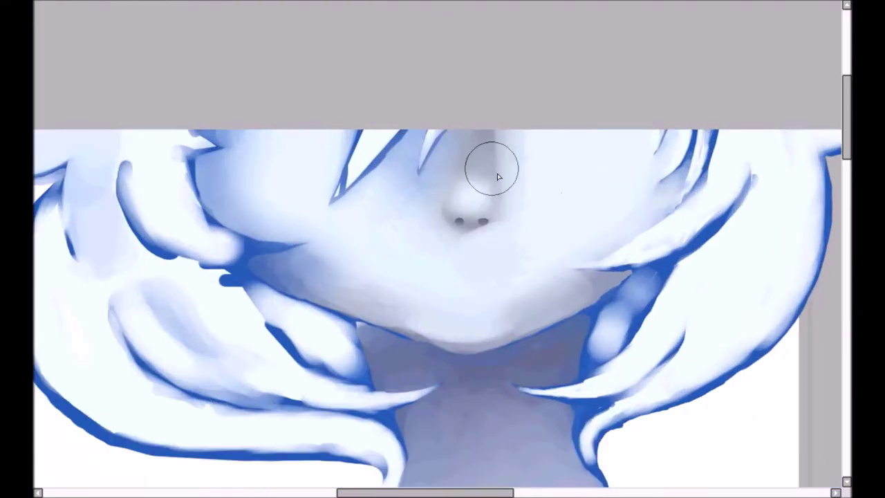
Darken the nose bridge with grey and try a violet-blue patch beneath the nostrils.
mouse_move(427, 253)
mouse_down()
mouse_move(647, 225)
mouse_move(529, 316)
mouse_move(262, 241)
mouse_up()
scroll(484, 168, down, 2)
scroll(502, 305, up, 2)
scroll(503, 305, up, 1)
drag(435, 299, 385, 291)
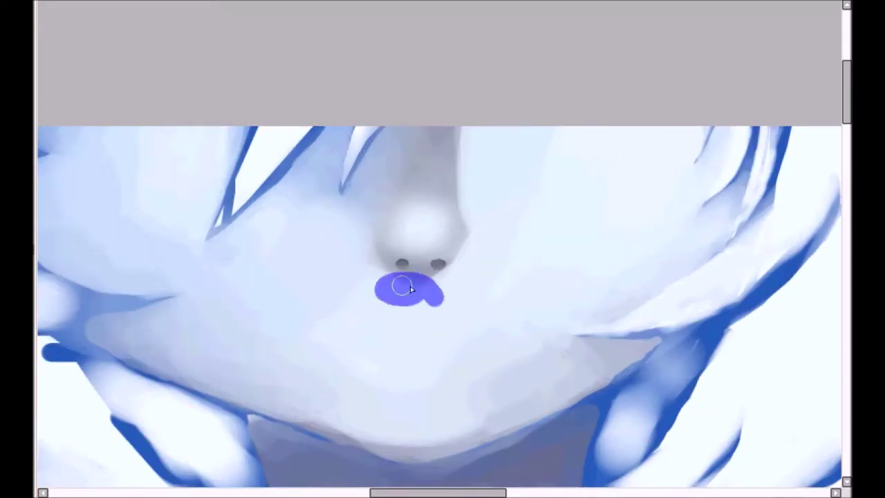
scroll(433, 117, down, 2)
scroll(407, 214, up, 2)
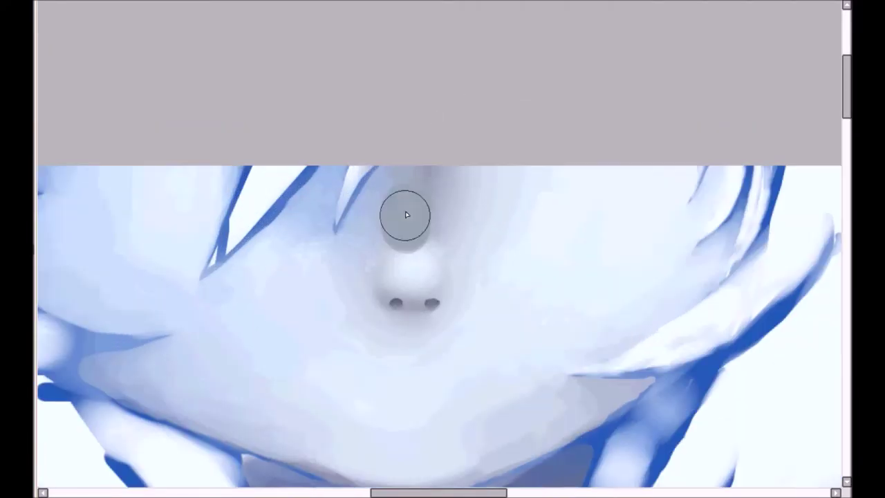
Brush broad grey shading down the nose bridge and around the nostrils, and fade it softly into the face.
drag(418, 325, 406, 326)
drag(447, 347, 431, 237)
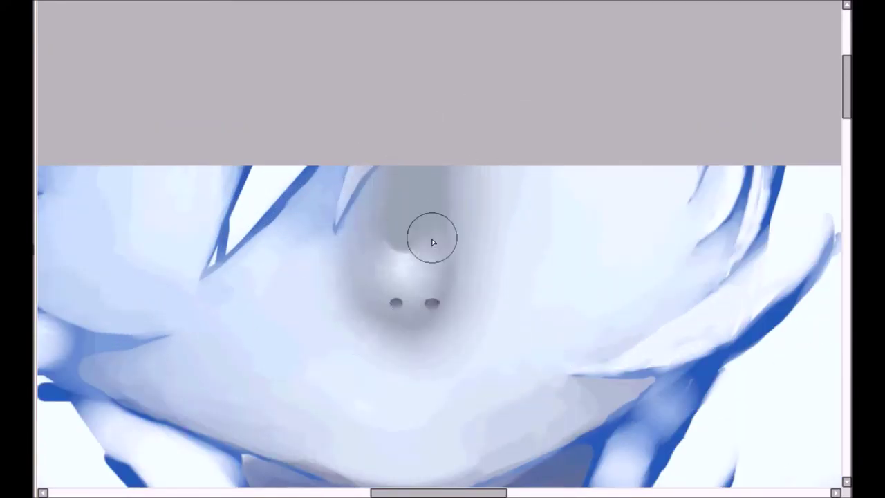
scroll(430, 237, down, 2)
scroll(472, 136, down, 1)
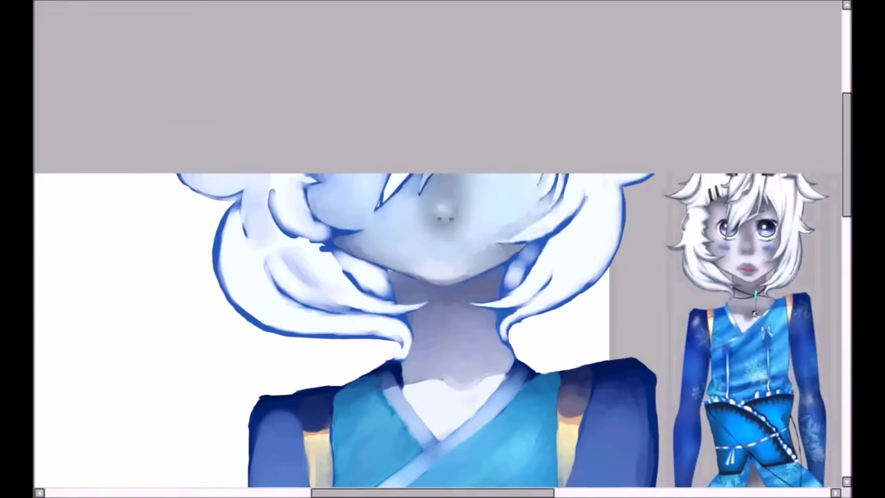
Compare the face with the reference picture, try a thin curved grey mouth line above the chin and undo it.
scroll(442, 276, down, 2)
scroll(843, 236, up, 4)
scroll(842, 236, down, 3)
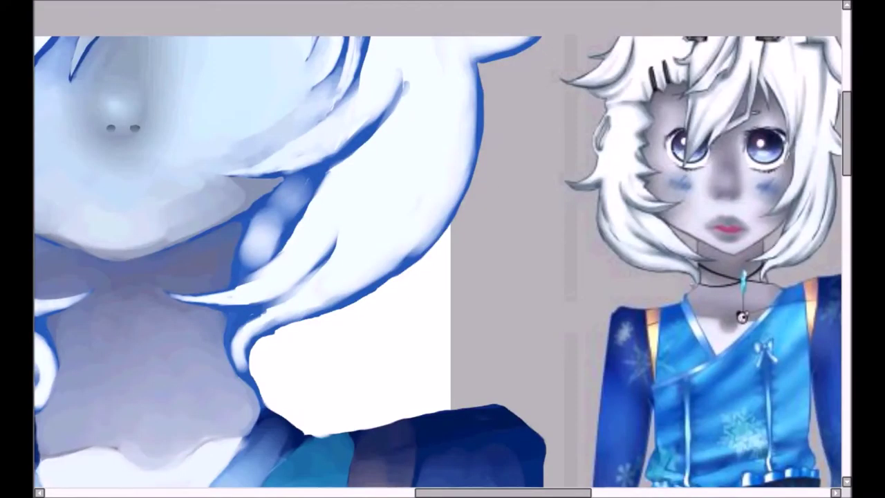
scroll(333, 272, up, 5)
scroll(435, 293, down, 3)
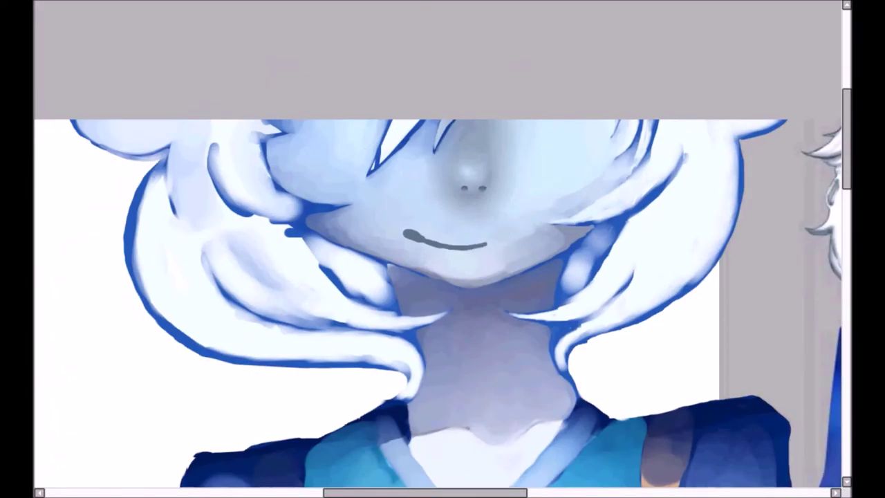
key(ctrl+z)
Draw a wide grey smile line with thick rounded corners between the nose and chin.
scroll(352, 263, up, 4)
mouse_move(352, 262)
mouse_down()
mouse_move(523, 311)
mouse_move(553, 273)
mouse_up()
scroll(466, 278, down, 4)
scroll(466, 278, up, 2)
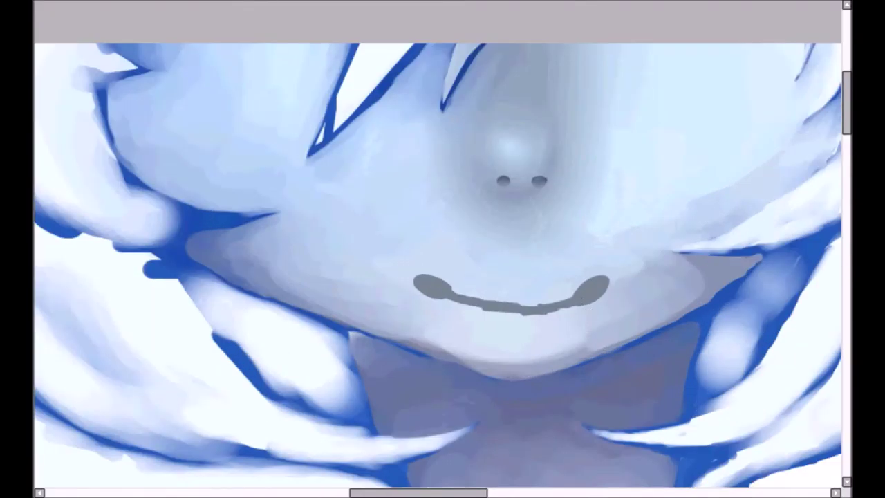
Try a two-peaked grey upper lip and a pale grey lower lip around the smile line.
scroll(442, 282, up, 2)
drag(443, 283, 553, 297)
scroll(484, 325, up, 2)
mouse_move(470, 363)
mouse_down()
mouse_move(539, 367)
mouse_move(500, 379)
mouse_move(563, 346)
mouse_up()
scroll(491, 231, down, 2)
scroll(491, 231, up, 2)
mouse_move(449, 272)
mouse_down()
mouse_move(352, 271)
mouse_move(566, 322)
mouse_move(756, 312)
mouse_up()
drag(429, 328, 532, 282)
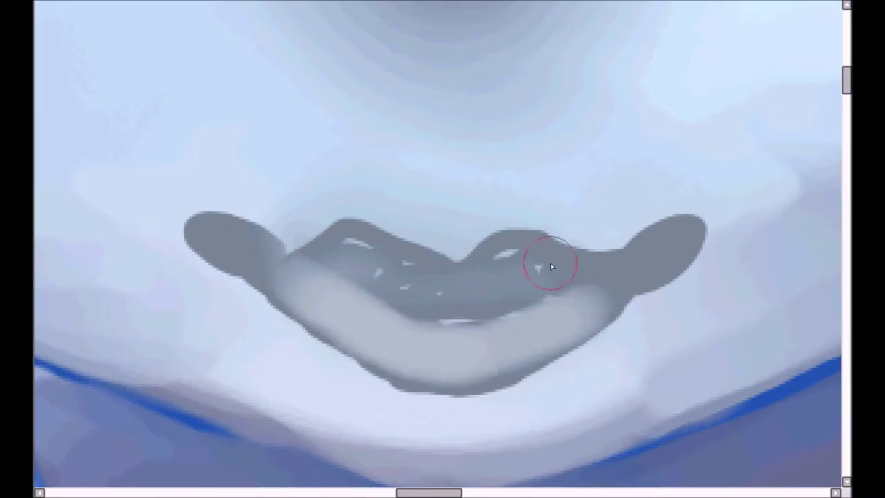
Undo the grey upper and lower lip strokes.
scroll(533, 283, down, 2)
key(ctrl+z)
key(ctrl+z)
key(ctrl+z)
scroll(464, 253, up, 2)
key(ctrl+z)
Repaint the smile as a dark teal curve with rounded ends at both mouth corners.
drag(316, 263, 438, 302)
drag(509, 302, 577, 286)
scroll(576, 286, down, 2)
drag(387, 259, 375, 249)
drag(587, 273, 619, 250)
scroll(608, 259, up, 2)
scroll(533, 300, down, 1)
drag(533, 300, 698, 241)
Try additional strokes along the upper and lower edges of the mouth and undo them.
mouse_move(214, 218)
mouse_down()
mouse_move(405, 298)
mouse_move(587, 284)
mouse_up()
drag(297, 339, 543, 371)
key(ctrl+z)
drag(252, 255, 578, 361)
key(ctrl+z)
key(ctrl+z)
key(ctrl+z)
Blend the mouth into a soft blue-grey lip and add white highlights near its centre.
mouse_move(334, 320)
mouse_down()
mouse_move(566, 339)
mouse_move(386, 334)
mouse_up()
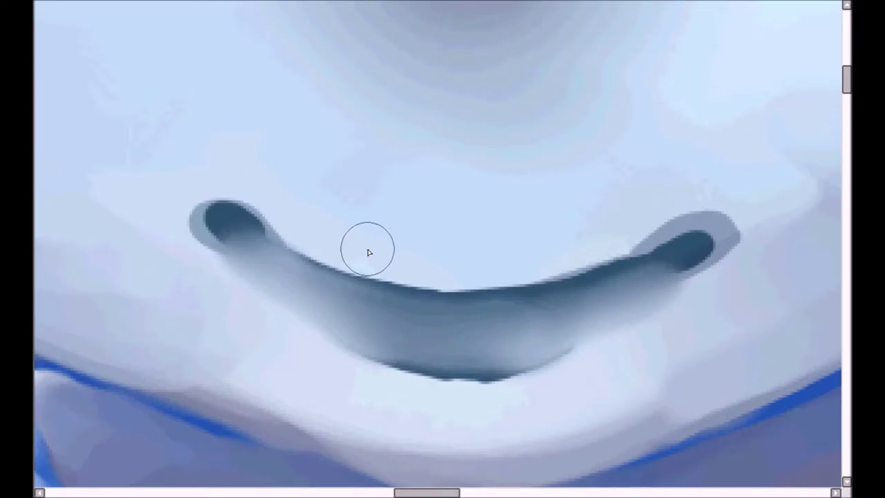
scroll(367, 252, down, 3)
scroll(584, 230, up, 3)
mouse_move(595, 272)
mouse_down()
mouse_move(297, 228)
mouse_move(539, 290)
mouse_move(622, 263)
mouse_up()
scroll(666, 274, up, 2)
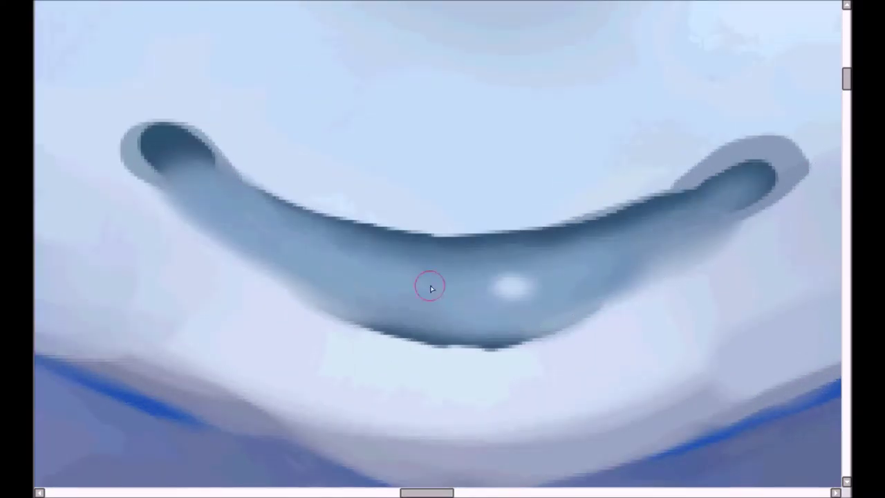
scroll(666, 274, down, 3)
scroll(476, 292, up, 3)
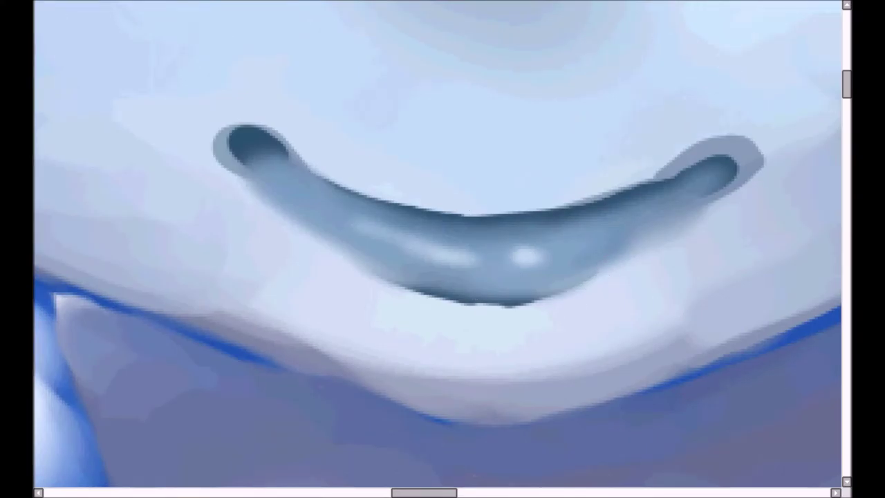
Draw dense, fine, pale vertical lines across the lip from one mouth corner to the other.
drag(449, 237, 332, 190)
scroll(332, 190, down, 3)
scroll(510, 273, up, 3)
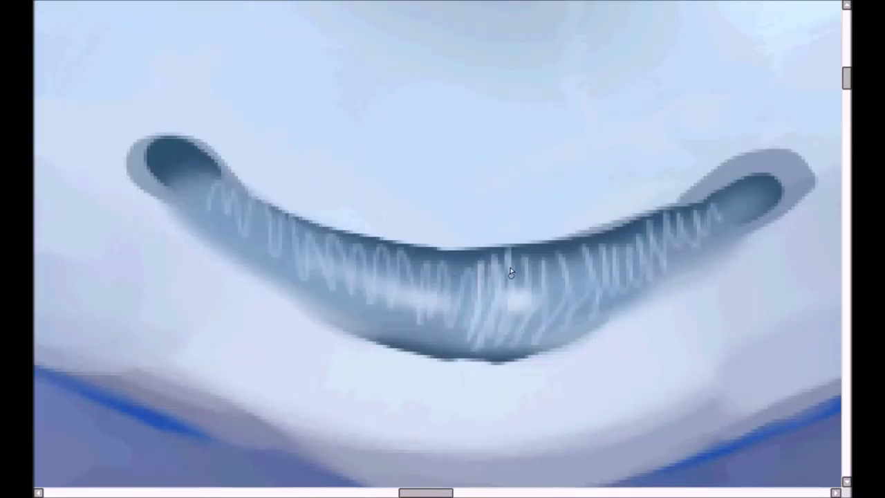
drag(682, 234, 364, 247)
scroll(185, 178, down, 3)
scroll(667, 223, up, 3)
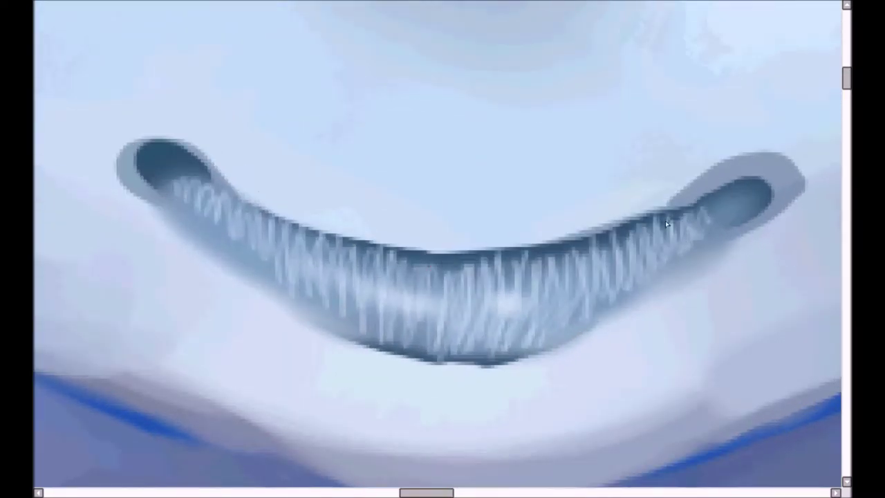
Reshape the ends of the lip and paint a soft dark shadow along its lower edge.
scroll(305, 235, down, 3)
drag(474, 363, 569, 336)
drag(187, 207, 691, 286)
scroll(691, 286, up, 3)
mouse_move(208, 183)
mouse_down()
mouse_move(429, 231)
mouse_move(683, 207)
mouse_up()
scroll(452, 176, down, 3)
scroll(451, 175, up, 3)
scroll(367, 158, down, 3)
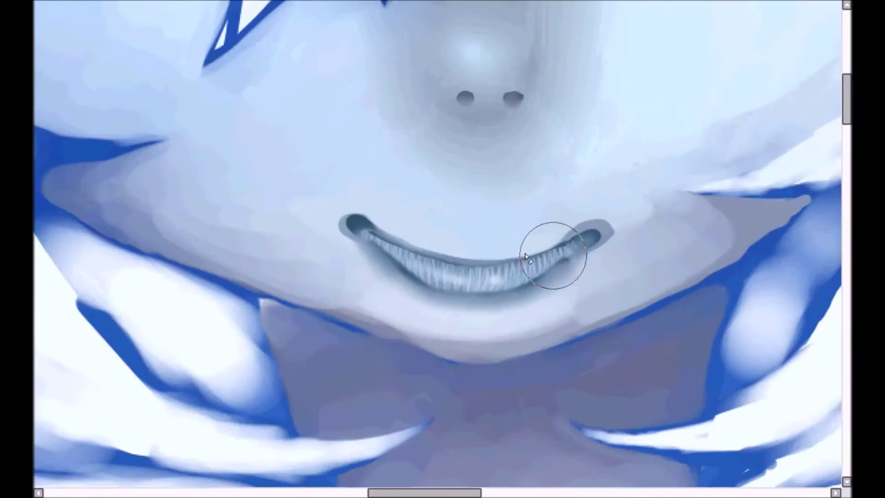
Soften the shading above the lip and refine the dark mouth corners in the close-up view.
scroll(558, 251, up, 3)
click(491, 269)
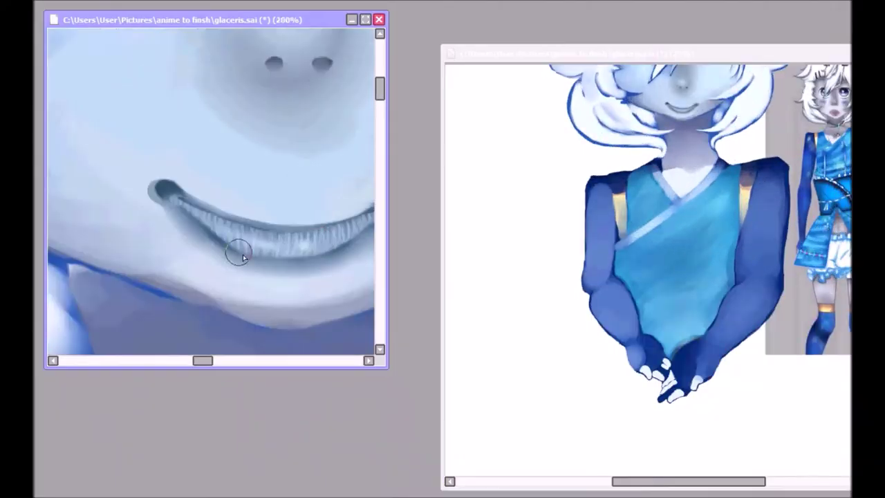
scroll(235, 238, down, 3)
scroll(312, 207, up, 3)
scroll(202, 276, up, 3)
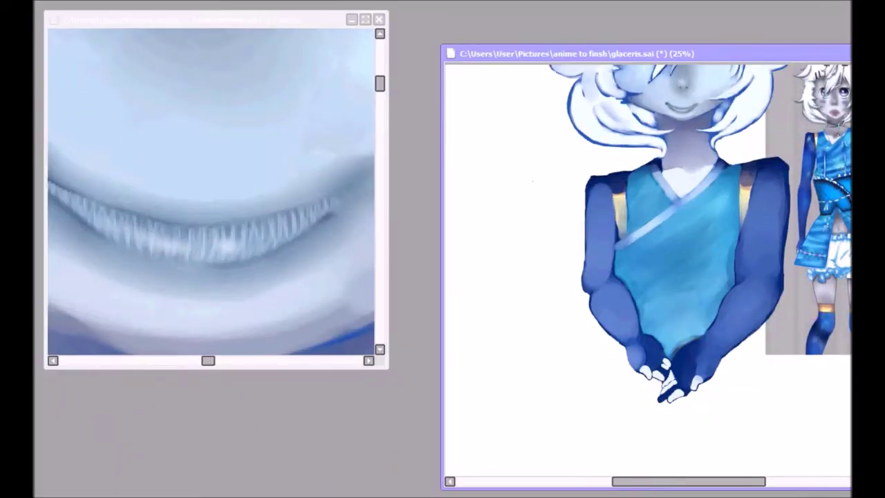
scroll(299, 237, down, 3)
scroll(299, 236, up, 1)
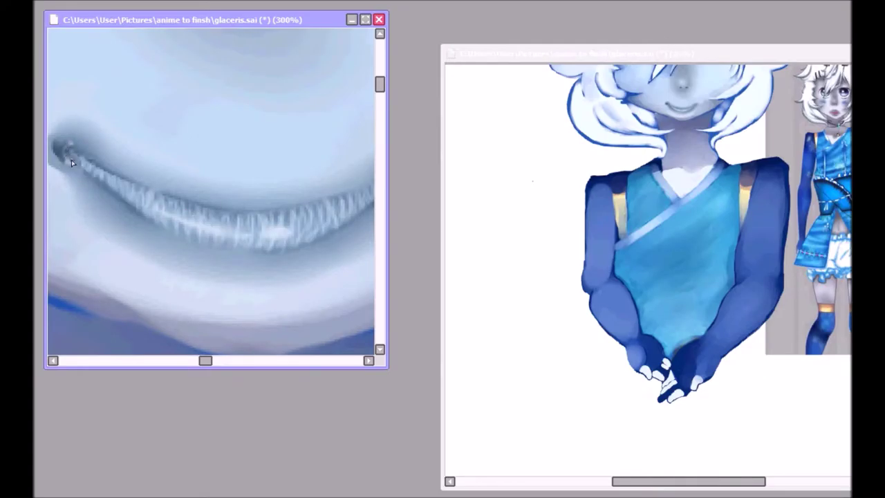
Merge the current layer down and enlarge the close-up view window.
scroll(71, 159, down, 1)
scroll(234, 212, up, 1)
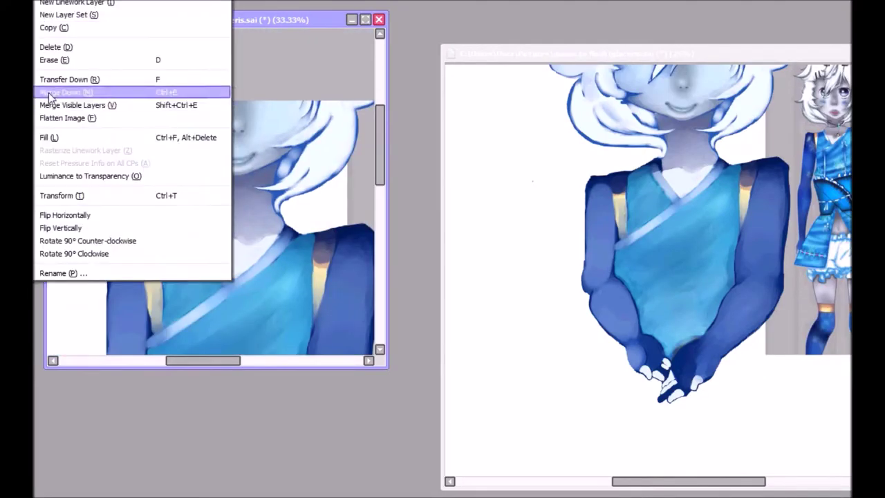
click(96, 21)
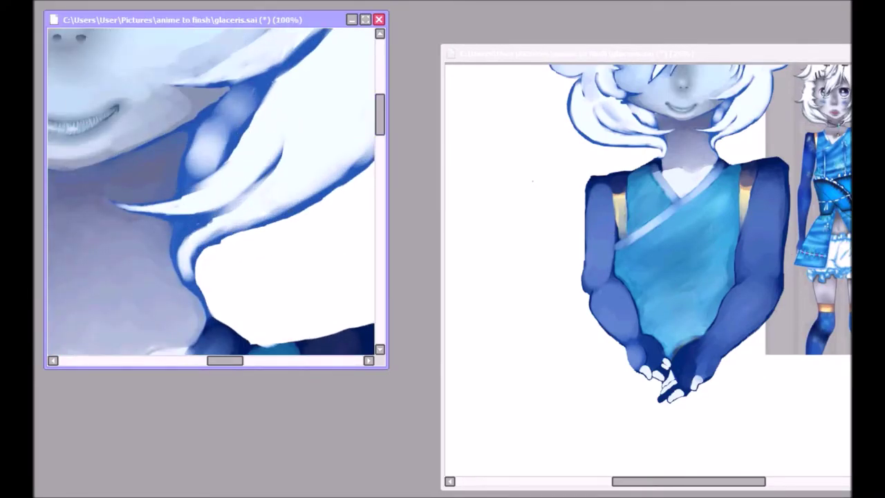
drag(387, 366, 428, 456)
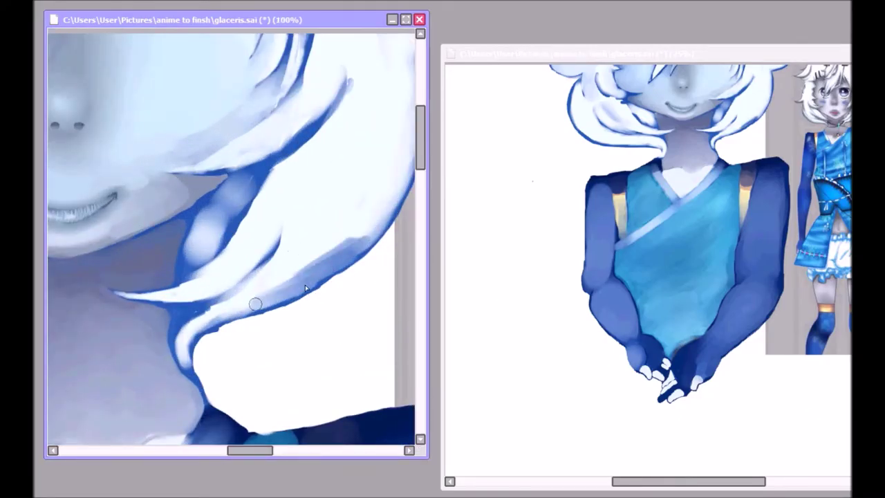
Shade the right-hand hair with pale lavender-blue and paint white strands with blue edges beside the jaw.
scroll(257, 302, down, 1)
scroll(264, 267, up, 1)
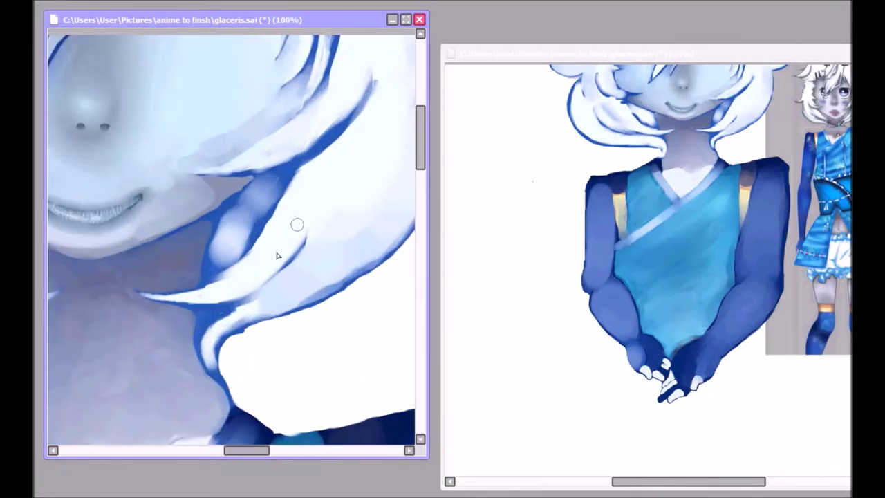
scroll(207, 277, up, 1)
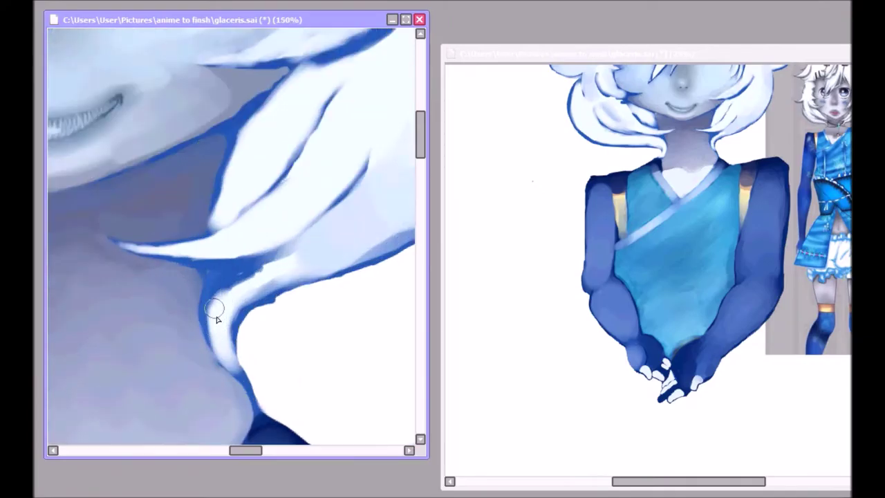
scroll(194, 254, down, 2)
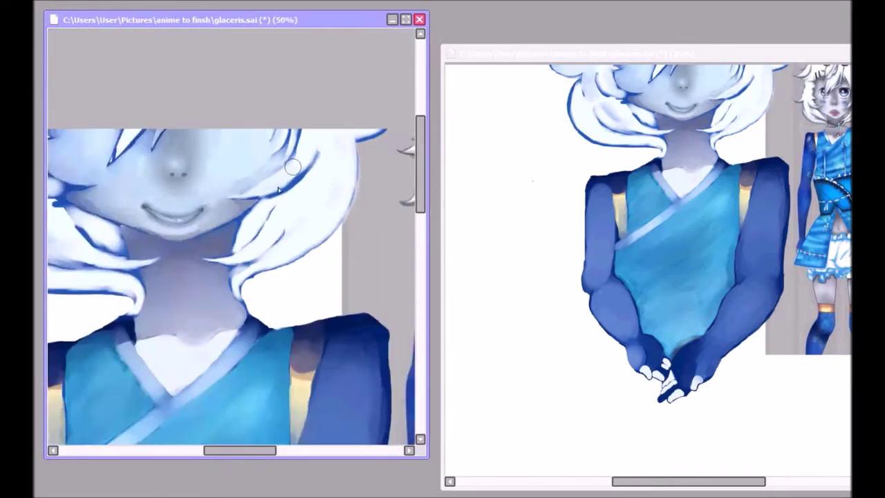
scroll(267, 135, up, 1)
scroll(292, 126, up, 1)
scroll(247, 207, down, 2)
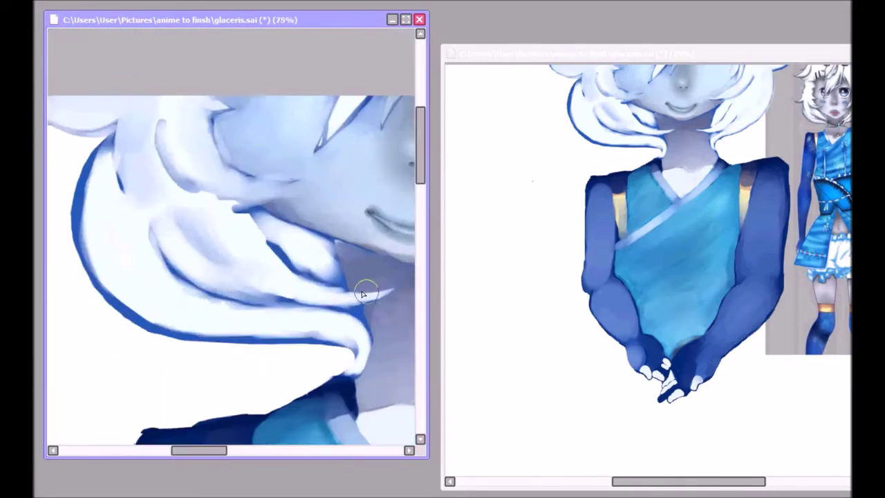
Blend the dark blue outlines of the left-hand hair locks into soft white and pale blue strands.
scroll(87, 244, up, 1)
scroll(139, 267, up, 1)
mouse_move(138, 267)
mouse_down()
mouse_move(132, 198)
mouse_move(207, 305)
mouse_up()
drag(166, 110, 200, 216)
mouse_move(336, 251)
mouse_down()
mouse_move(284, 203)
mouse_move(193, 191)
mouse_move(177, 239)
mouse_up()
scroll(177, 239, down, 1)
scroll(256, 343, up, 1)
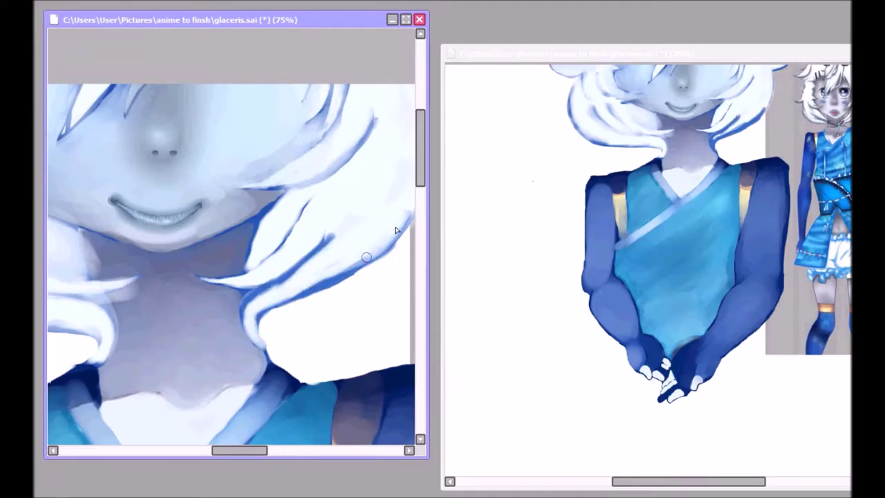
Soften the hair outlines beside the left cheek, blend the cheek into the nose shading and undo the last stroke.
scroll(322, 246, down, 1)
scroll(325, 243, down, 1)
scroll(325, 244, up, 4)
mouse_move(283, 172)
mouse_down()
mouse_move(206, 250)
mouse_move(192, 293)
mouse_move(237, 289)
mouse_up()
scroll(306, 263, down, 1)
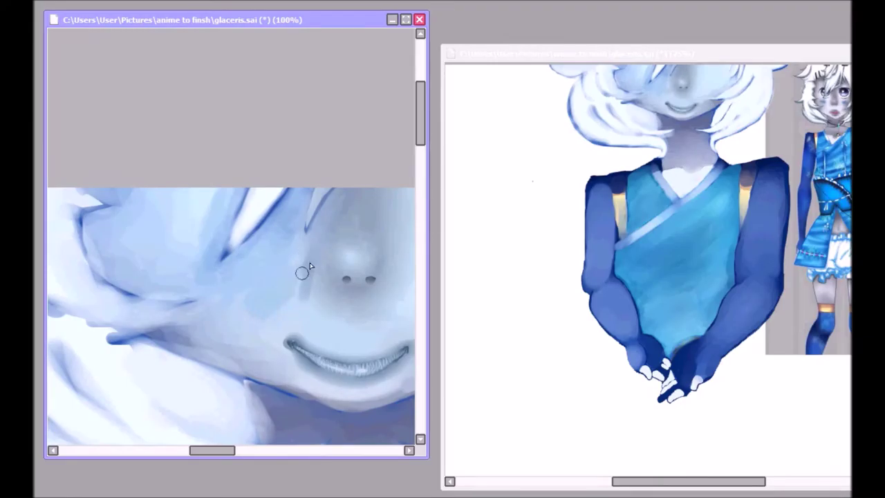
drag(304, 270, 180, 221)
scroll(173, 276, up, 2)
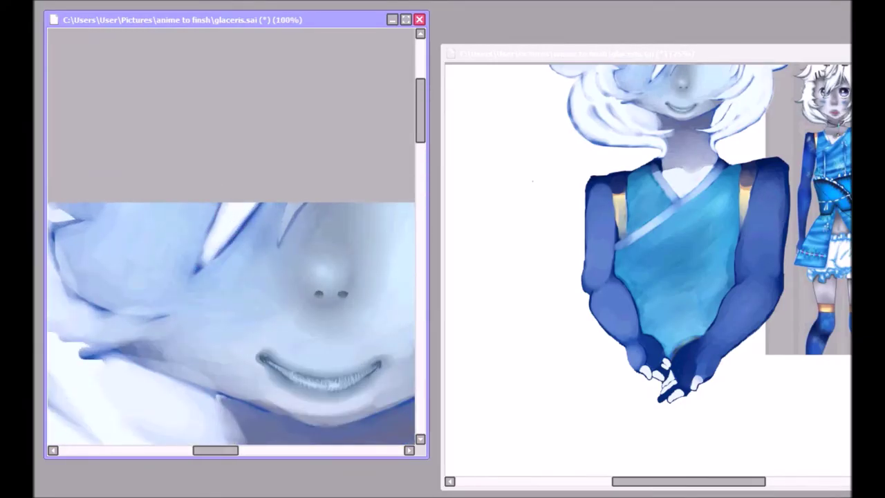
key(ctrl+z)
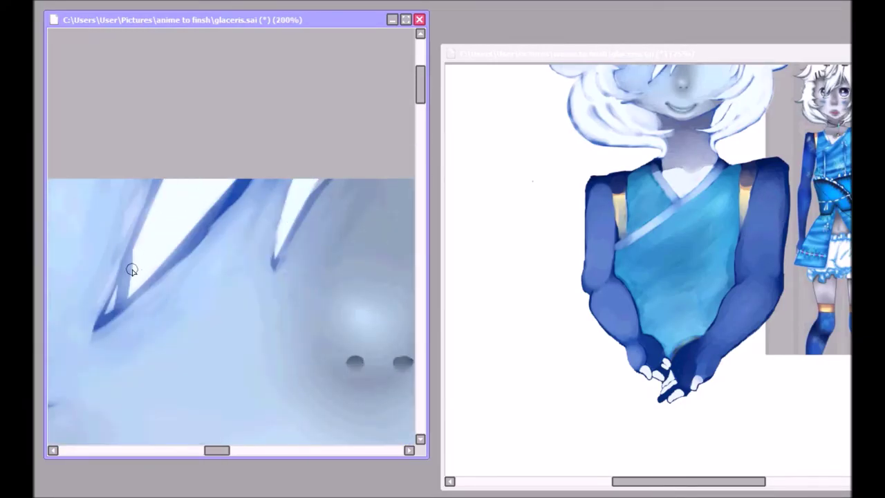
Clean up the bangs and redraw crisp blue outlines around the hair strands beside the right cheek and neck.
scroll(297, 256, down, 2)
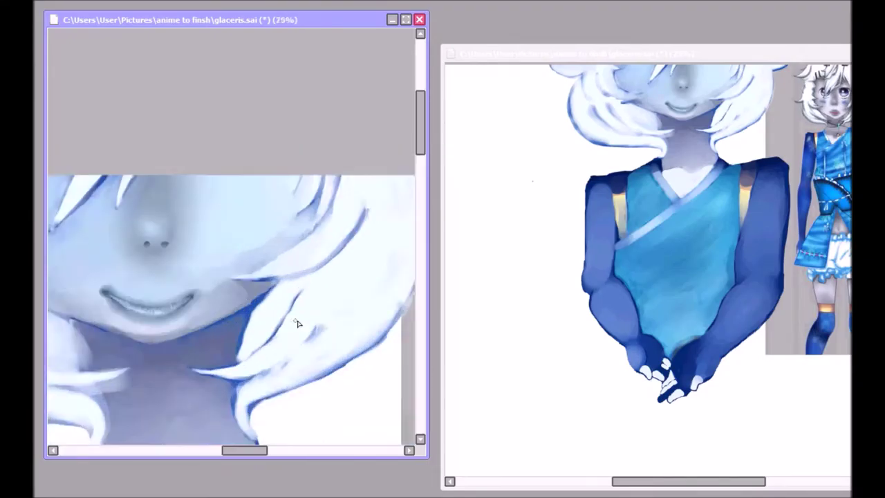
scroll(206, 394, up, 1)
scroll(231, 351, up, 1)
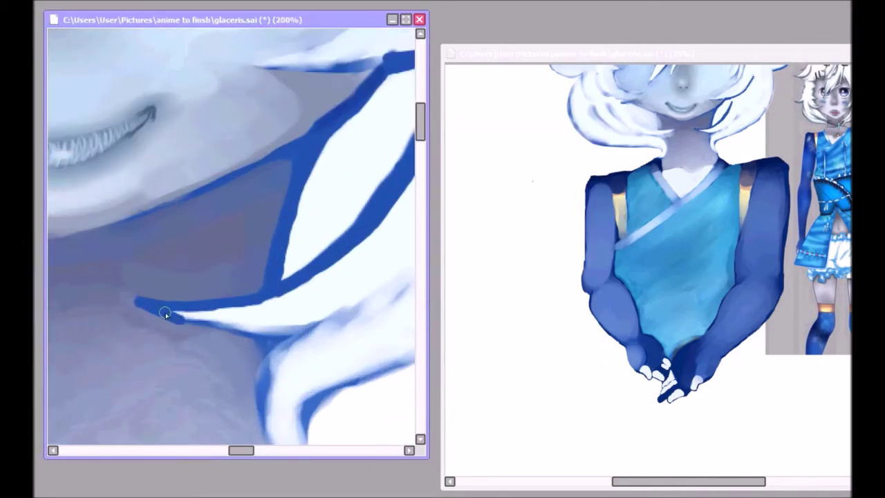
scroll(239, 344, down, 3)
scroll(249, 346, up, 3)
scroll(247, 98, up, 1)
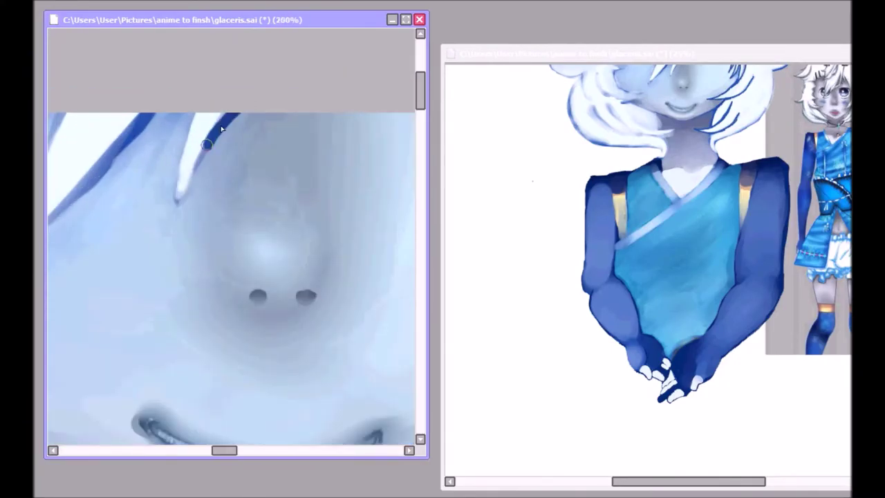
Outline the bangs, the left-hand face locks and the strands on both sides of the neck in dark blue.
scroll(233, 207, down, 3)
scroll(233, 207, up, 2)
scroll(307, 282, up, 1)
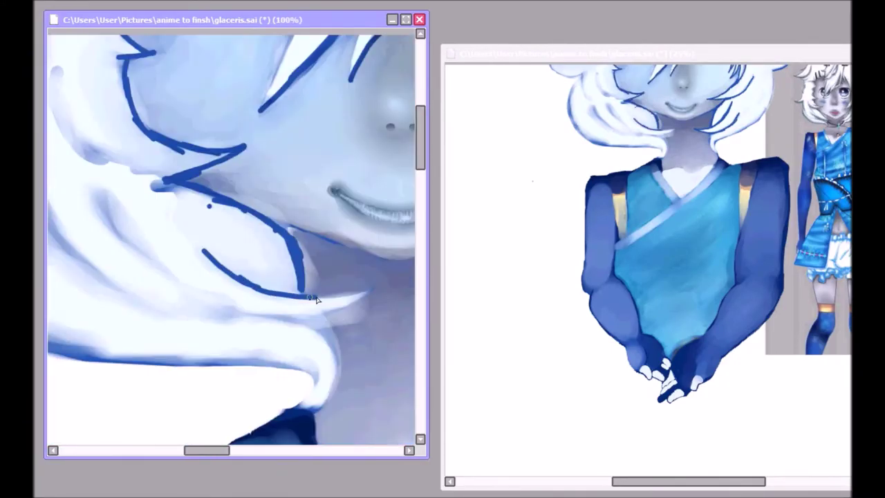
scroll(164, 229, down, 2)
scroll(164, 247, up, 2)
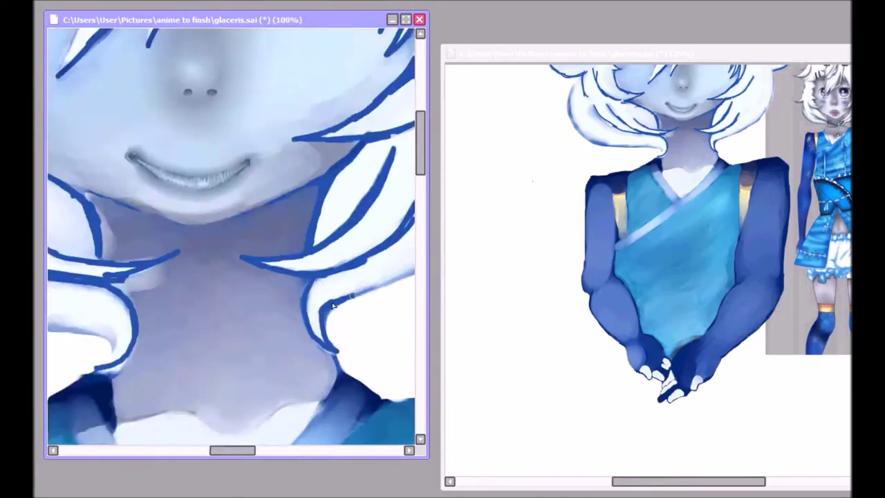
scroll(276, 263, down, 1)
scroll(361, 276, up, 1)
scroll(376, 172, down, 1)
scroll(376, 173, down, 3)
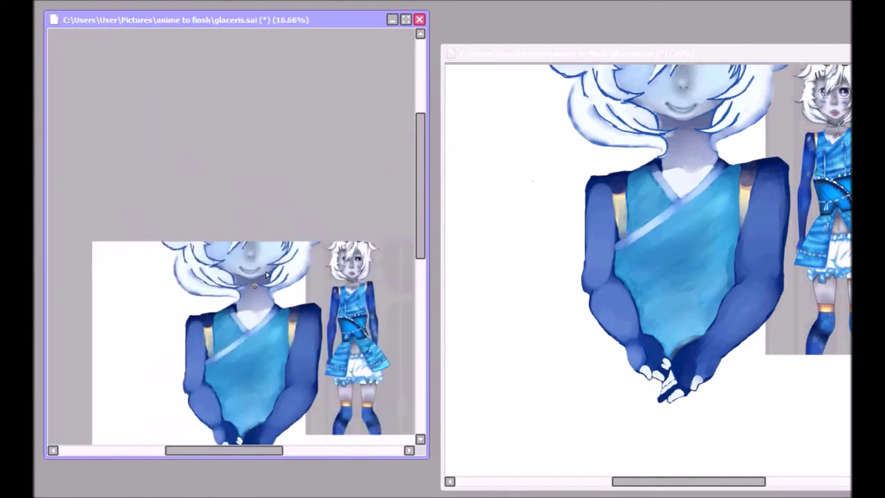
scroll(376, 173, up, 1)
scroll(136, 126, up, 4)
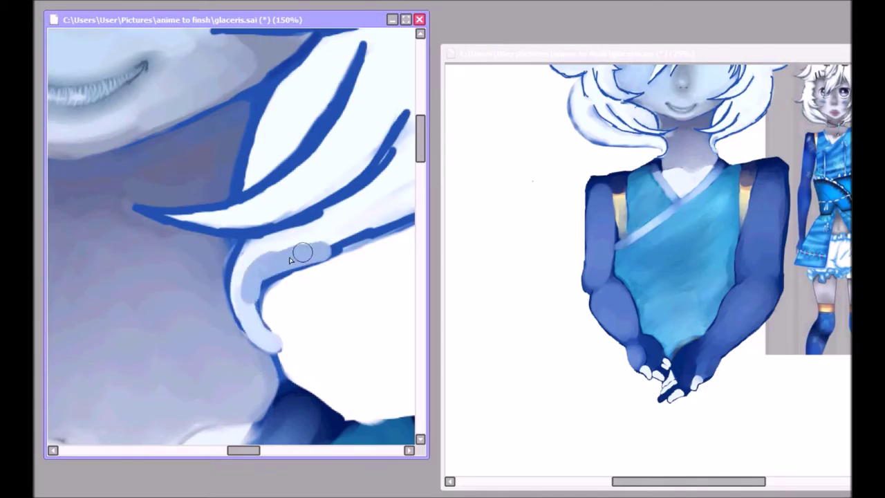
key(ctrl+z)
key(ctrl+z)
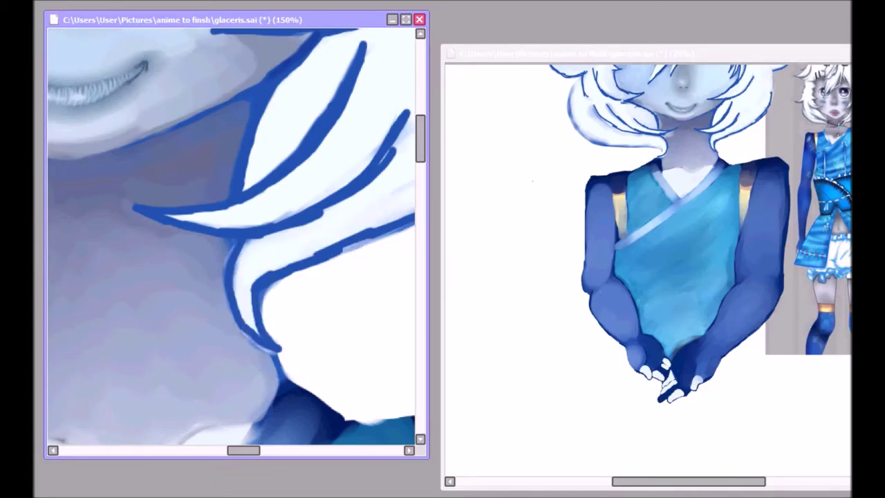
Shade the dark outlines of the right-hand hair locks with soft translucent blue and blend them along the cheek.
scroll(271, 242, down, 1)
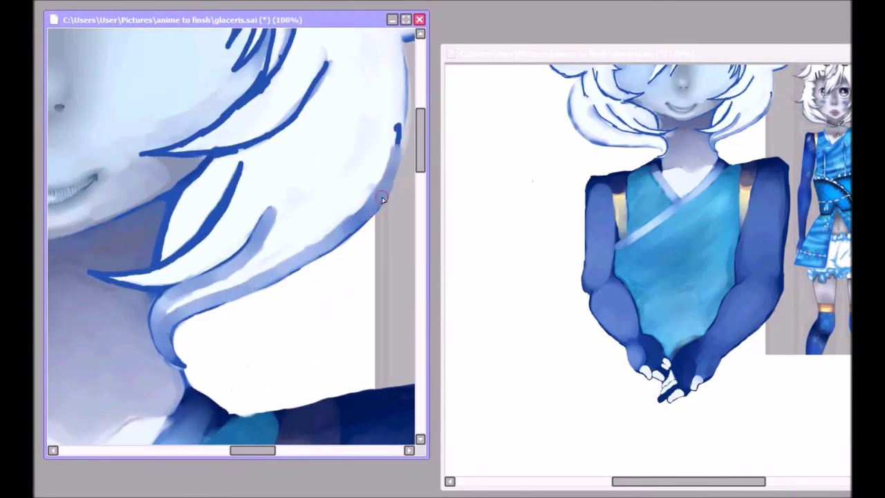
scroll(125, 225, up, 1)
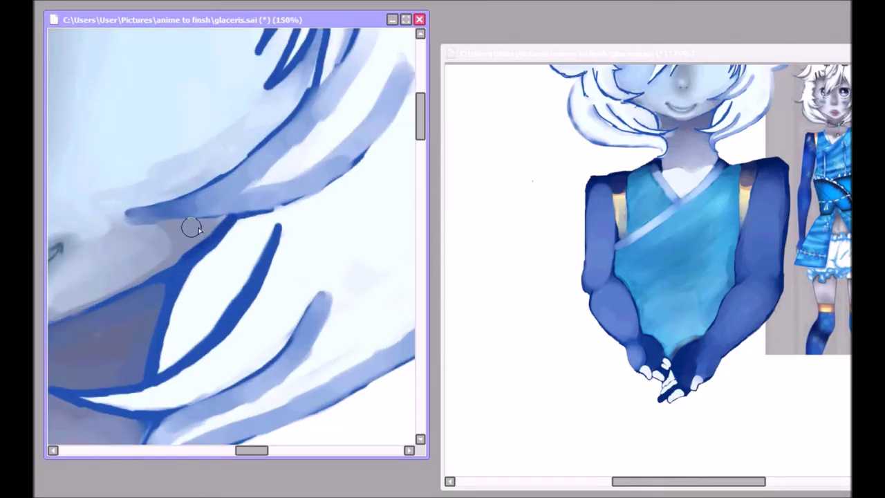
scroll(110, 212, down, 1)
scroll(173, 242, up, 1)
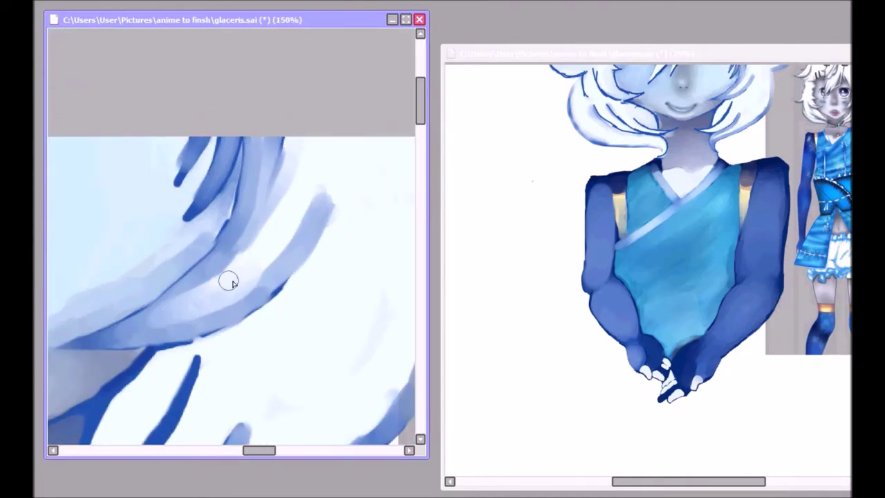
scroll(228, 280, down, 1)
scroll(270, 264, up, 1)
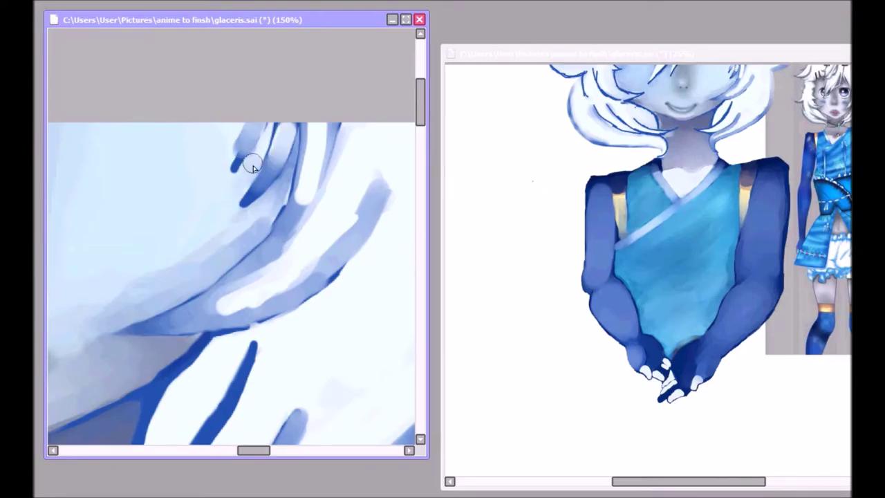
scroll(235, 221, down, 1)
scroll(233, 251, up, 1)
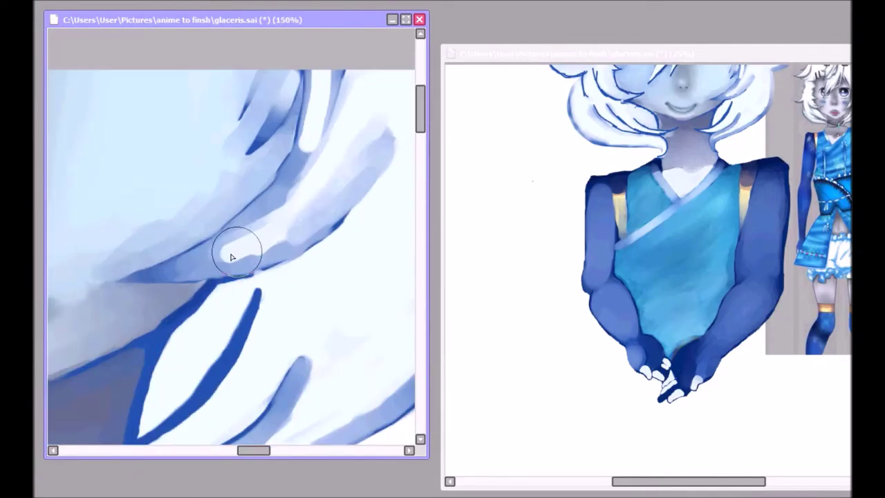
Blend the right-hand hair strands beside the jaw and neck into smooth white and pale blue locks.
scroll(290, 193, down, 1)
scroll(335, 135, down, 1)
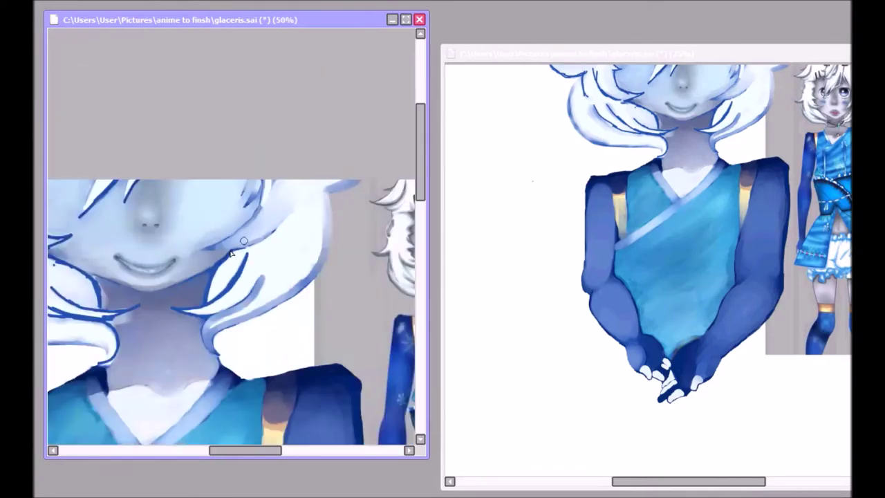
scroll(314, 186, up, 1)
drag(297, 228, 154, 286)
mouse_move(308, 207)
mouse_down()
mouse_move(205, 283)
mouse_move(240, 224)
mouse_up()
scroll(179, 266, down, 1)
scroll(332, 242, up, 1)
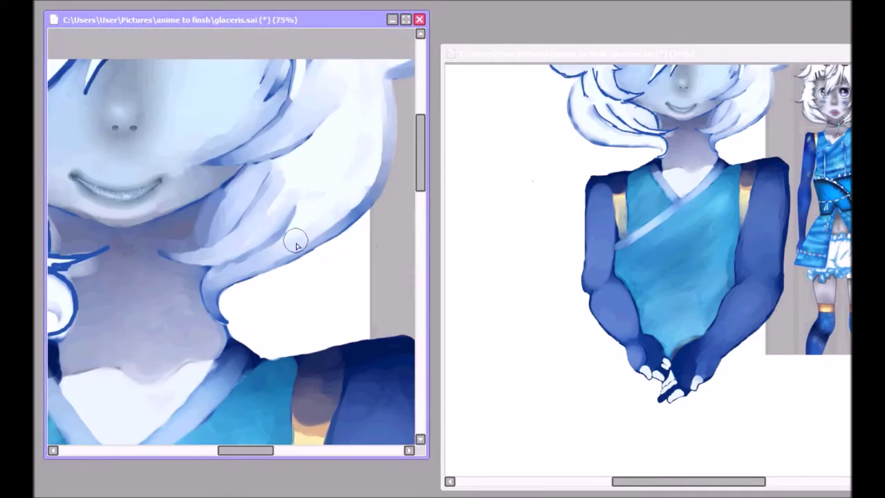
Soften the outer outline of the large left-hand hair lock and shade its lower curve in pale blue.
scroll(332, 242, down, 1)
scroll(104, 140, up, 1)
drag(223, 126, 195, 92)
mouse_move(194, 207)
mouse_down()
mouse_move(241, 293)
mouse_move(305, 304)
mouse_up()
drag(223, 261, 166, 94)
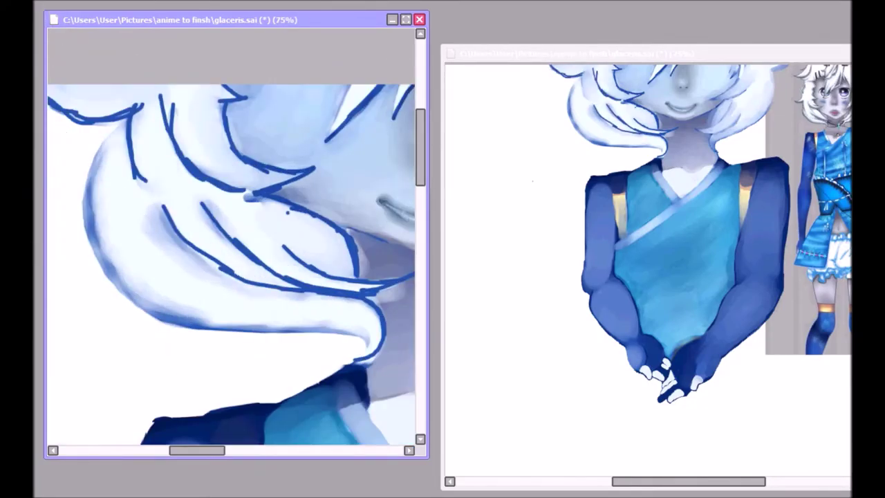
scroll(276, 366, up, 1)
mouse_move(277, 366)
mouse_down()
mouse_move(295, 219)
mouse_move(296, 263)
mouse_move(103, 251)
mouse_move(127, 217)
mouse_move(250, 292)
mouse_up()
scroll(228, 270, down, 1)
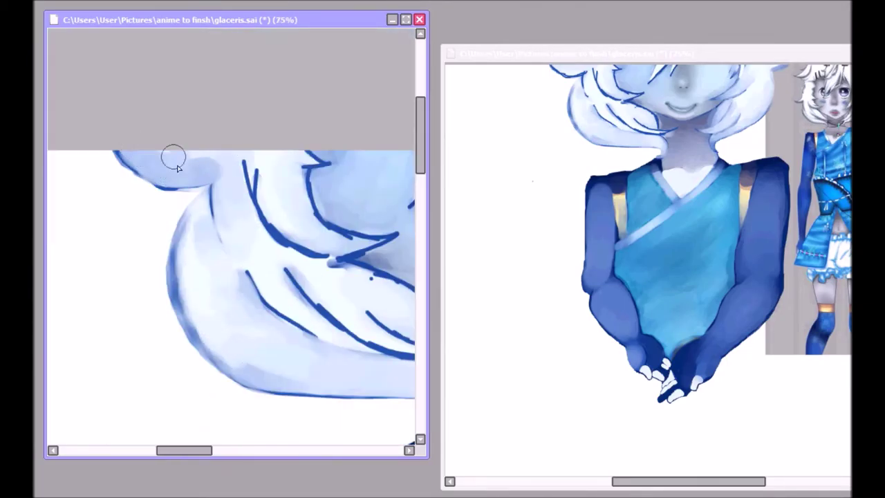
Shade the upper left-hand hair tuft and blend the inner strand outlines of the large lock beneath it.
drag(212, 161, 164, 157)
mouse_move(221, 177)
mouse_down()
mouse_move(207, 316)
mouse_move(311, 319)
mouse_up()
scroll(207, 318, down, 1)
scroll(177, 263, up, 1)
mouse_move(178, 263)
mouse_down()
mouse_move(314, 329)
mouse_move(262, 275)
mouse_up()
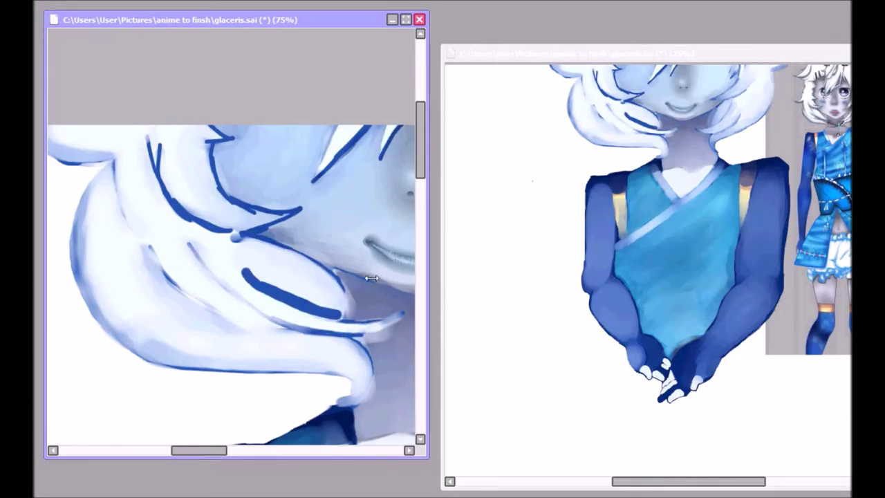
Fill the locks beside the left cheek with pale blue and blend their strands and the tip over the neck.
scroll(200, 208, up, 4)
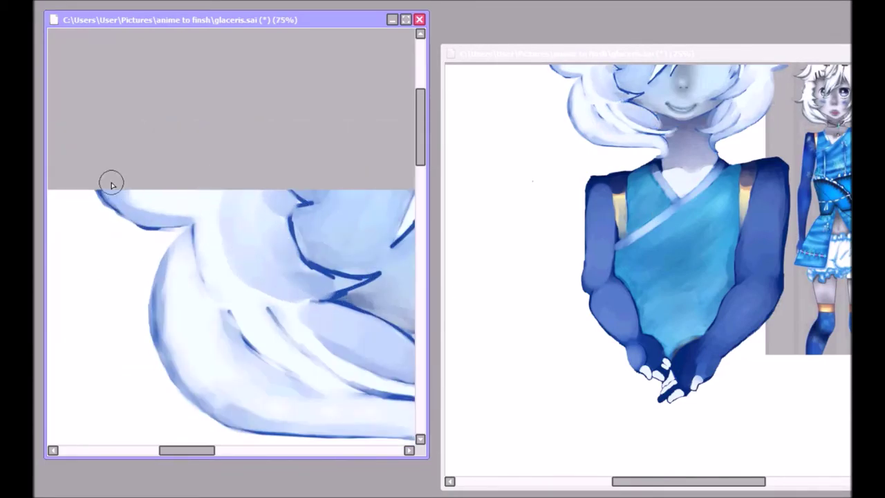
scroll(187, 239, up, 1)
scroll(346, 315, down, 1)
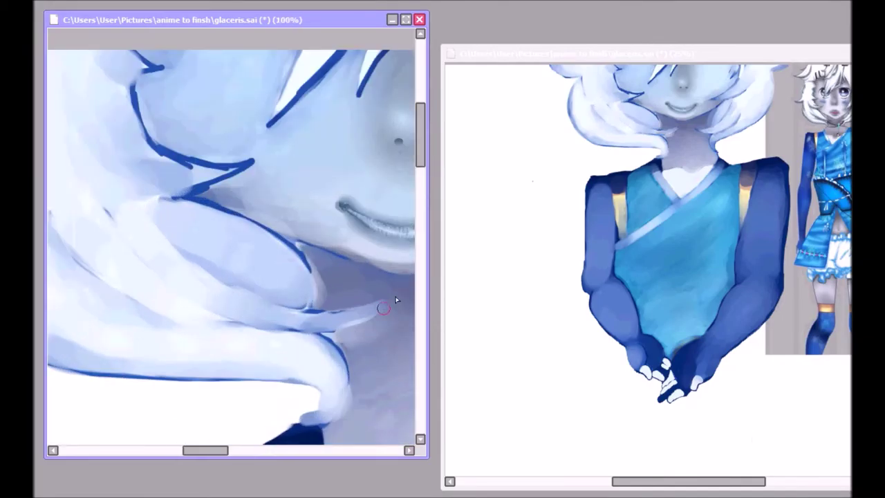
scroll(341, 295, down, 1)
scroll(235, 236, down, 3)
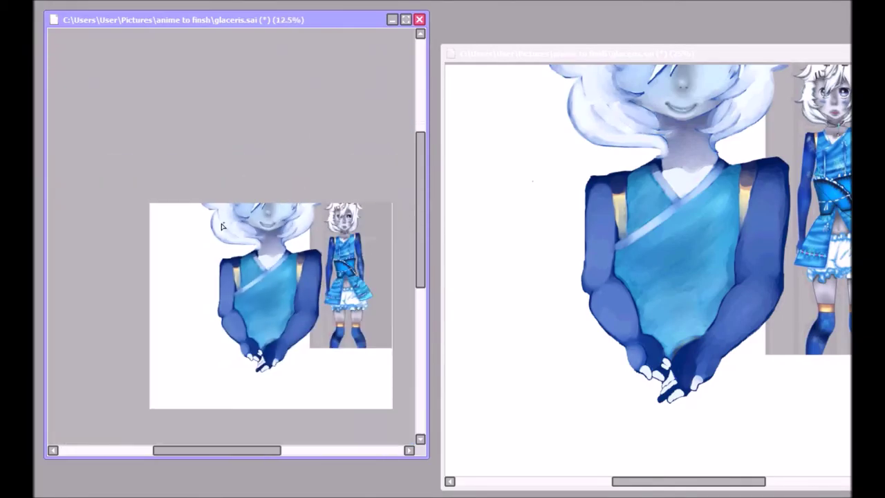
Brush lighter blue diagonal highlights across the front of the wrap top.
scroll(235, 317, up, 1)
mouse_move(250, 357)
mouse_down()
mouse_move(286, 267)
mouse_move(235, 325)
mouse_up()
drag(229, 290, 287, 389)
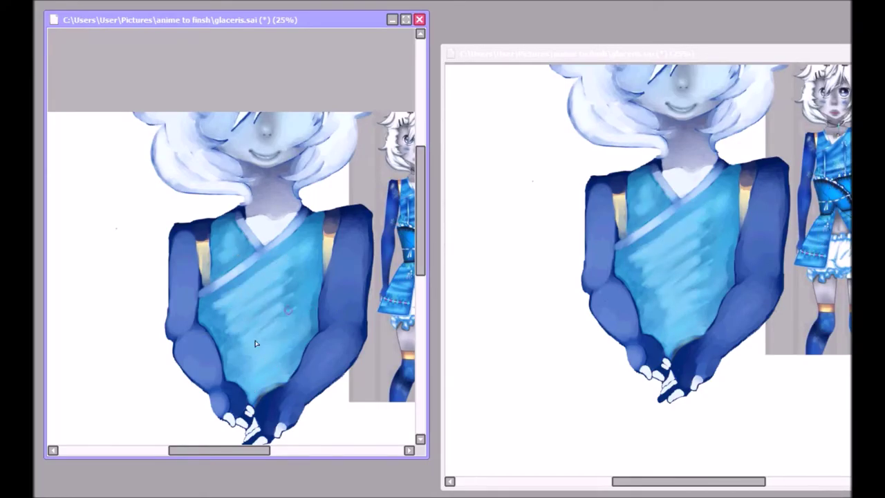
Smooth the wrap top's highlights and blend the brownish shadow where the top meets the hands.
scroll(255, 343, down, 1)
scroll(257, 310, up, 4)
drag(238, 370, 338, 293)
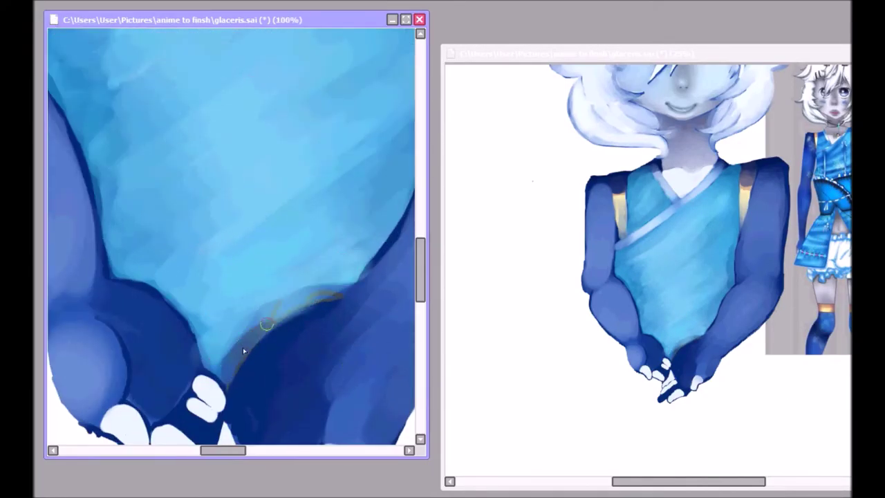
scroll(213, 354, down, 3)
scroll(263, 408, up, 3)
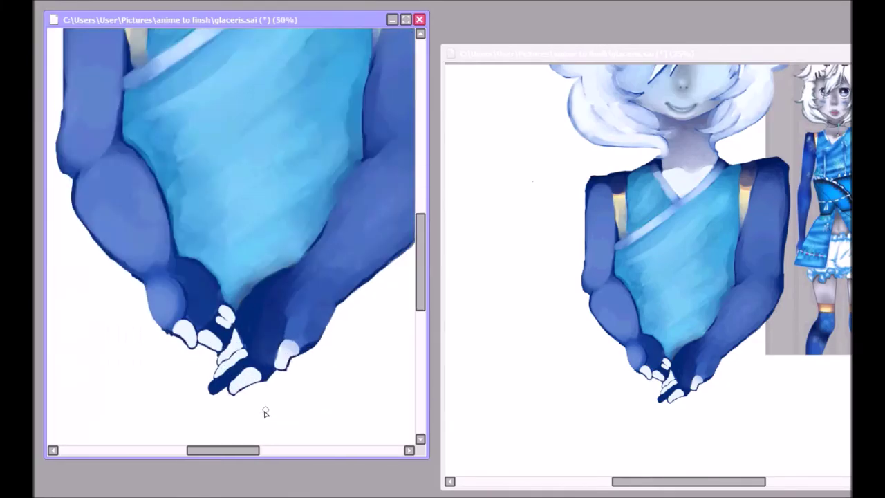
scroll(290, 290, down, 3)
scroll(158, 253, up, 4)
scroll(162, 249, down, 1)
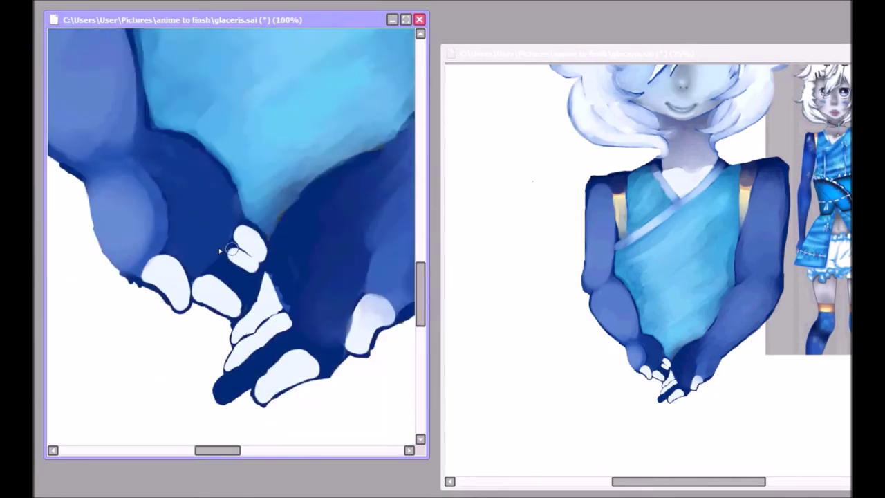
Outline the left-hand arm in dark navy from the upper arm around the elbow and forearm to the wrist.
scroll(169, 225, up, 1)
scroll(161, 233, down, 3)
scroll(207, 208, up, 1)
scroll(207, 193, up, 1)
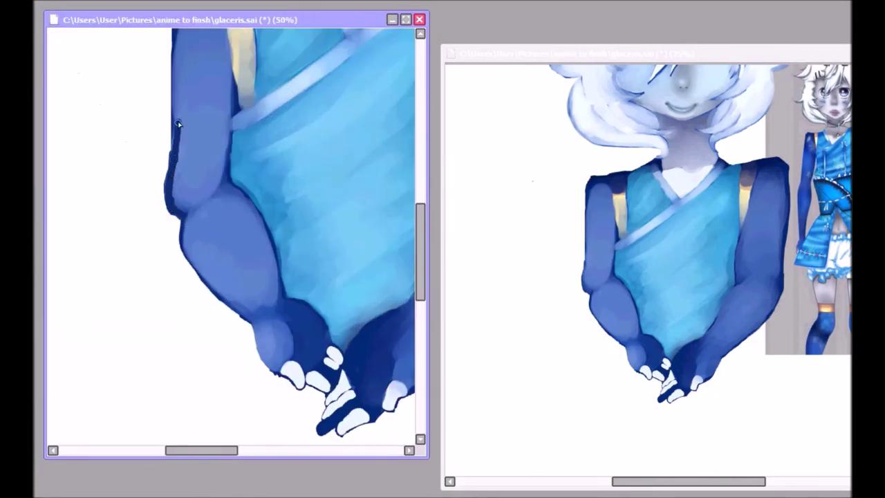
scroll(208, 193, up, 1)
drag(161, 169, 150, 336)
drag(236, 296, 245, 191)
scroll(244, 188, down, 2)
scroll(166, 216, up, 2)
drag(153, 205, 117, 97)
drag(162, 78, 308, 321)
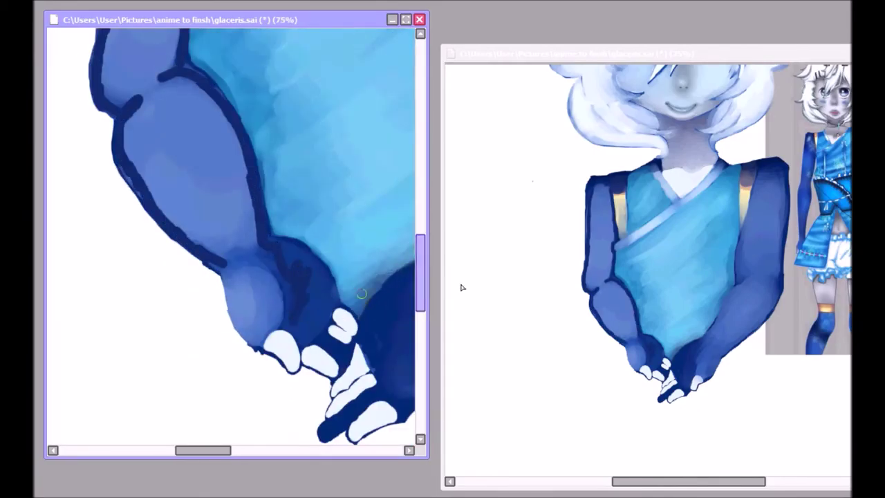
Blend the dark navy outlines into the left-hand forearm and upper arm for soft edge shading.
mouse_move(257, 242)
mouse_down()
mouse_move(158, 89)
mouse_move(207, 255)
mouse_up()
drag(229, 262, 211, 126)
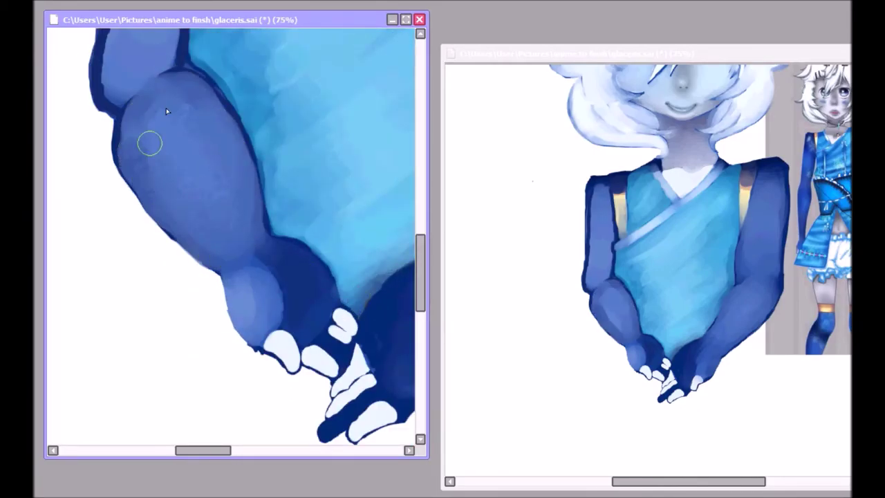
scroll(202, 105, up, 3)
drag(207, 296, 267, 167)
drag(228, 117, 202, 218)
scroll(207, 200, down, 2)
scroll(231, 190, up, 1)
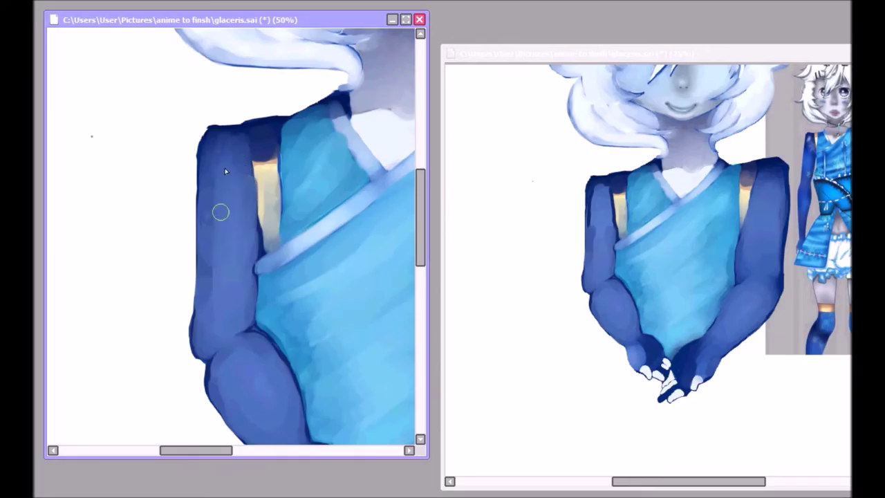
scroll(232, 194, down, 1)
scroll(284, 341, up, 2)
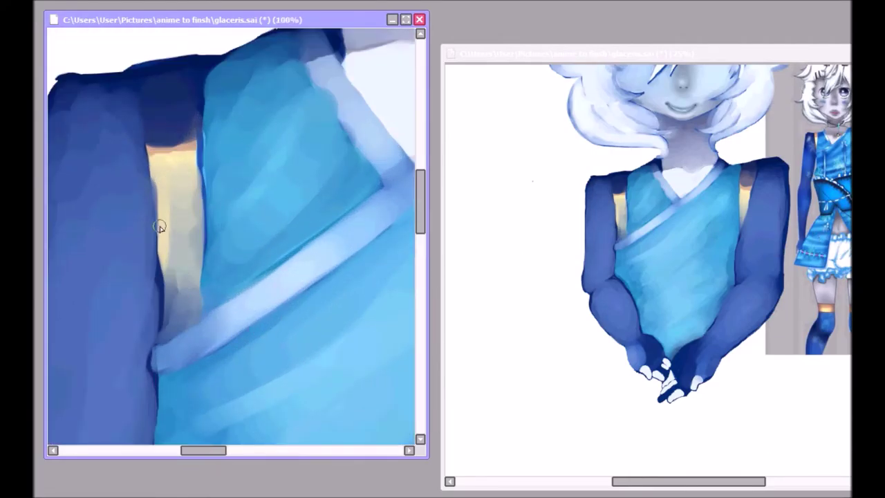
Paint both shoulder gaps peach-orange above and pale yellow below, and blend the right-hand one's edges.
drag(192, 148, 166, 107)
key(h)
drag(262, 232, 297, 96)
scroll(297, 97, down, 1)
scroll(304, 138, up, 2)
mouse_move(311, 173)
mouse_down()
mouse_move(306, 82)
mouse_move(288, 154)
mouse_move(289, 86)
mouse_up()
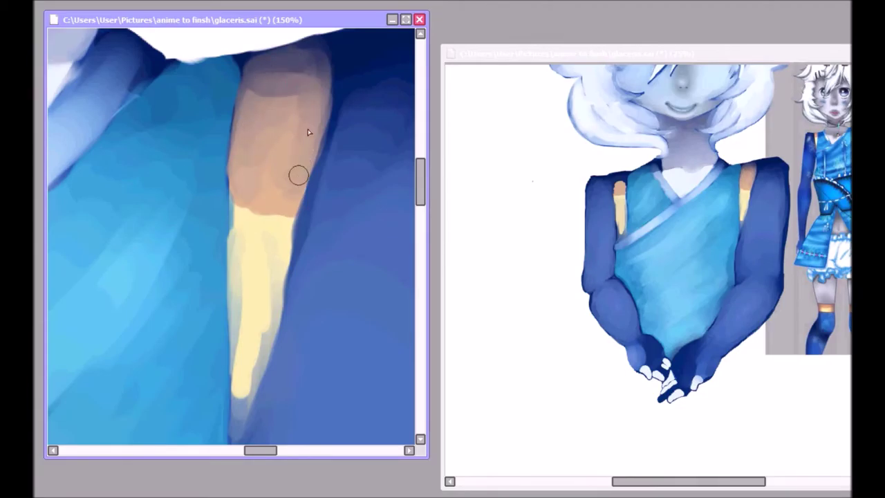
scroll(298, 168, down, 3)
drag(256, 296, 264, 292)
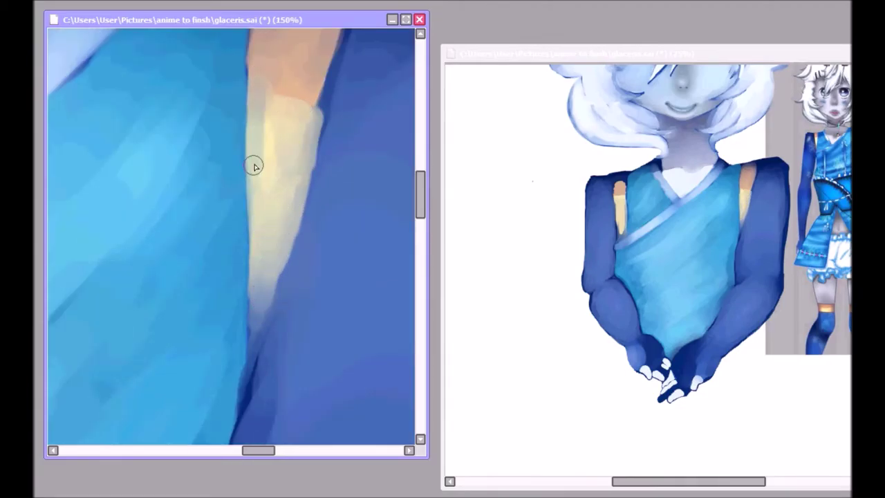
Rework the left-hand orange and yellow shoulder strip up to the shoulder line and shade the arm edge beside it.
scroll(270, 247, down, 2)
mouse_move(270, 148)
mouse_down()
mouse_move(264, 197)
mouse_move(697, 135)
mouse_up()
drag(190, 194, 207, 296)
drag(200, 221, 182, 342)
drag(211, 149, 181, 208)
scroll(389, 267, down, 1)
drag(230, 269, 216, 137)
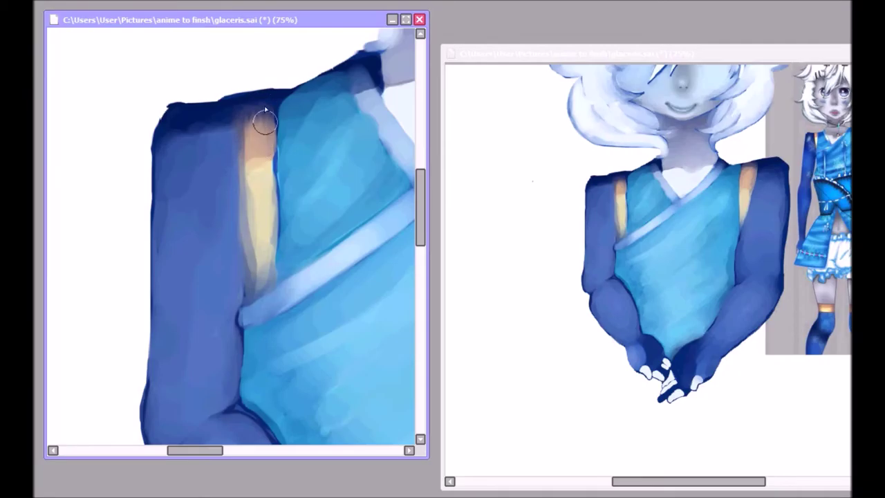
scroll(269, 236, up, 1)
scroll(236, 239, down, 3)
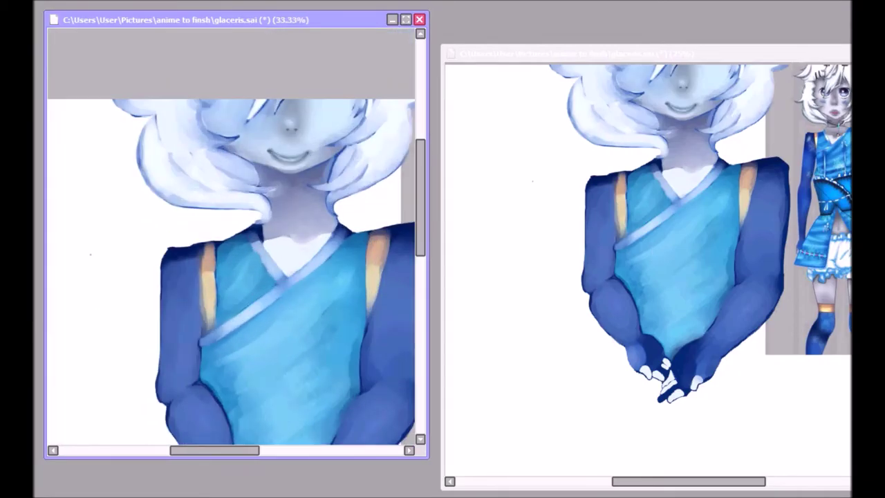
Repaint the lower parts of both shoulder strips in a stronger yellow and blend them into the orange.
scroll(268, 291, up, 3)
mouse_move(277, 286)
mouse_down()
mouse_move(292, 190)
mouse_move(163, 45)
mouse_move(293, 185)
mouse_up()
mouse_move(308, 126)
mouse_down()
mouse_move(278, 272)
mouse_move(266, 220)
mouse_move(283, 259)
mouse_move(275, 253)
mouse_move(273, 339)
mouse_up()
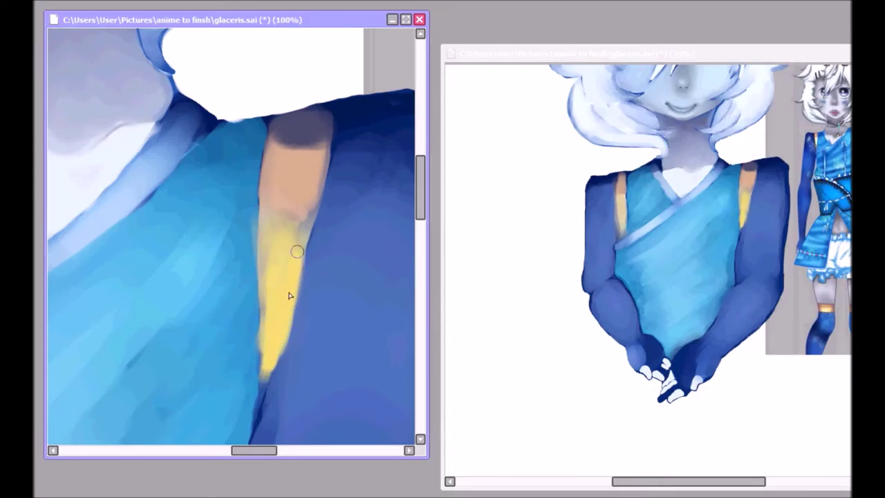
scroll(302, 236, down, 1)
scroll(248, 217, down, 2)
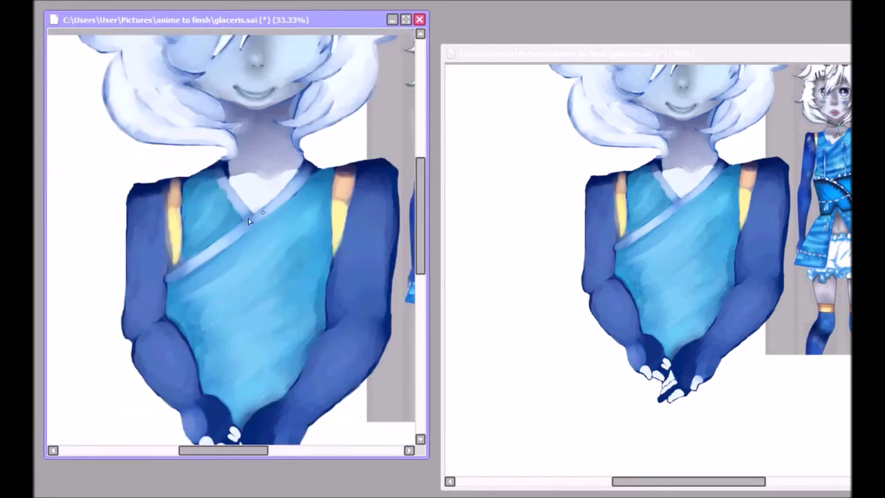
Smooth and lighten the pale blue trim along the wrap top's crossed neckline.
scroll(248, 217, up, 1)
scroll(228, 264, up, 1)
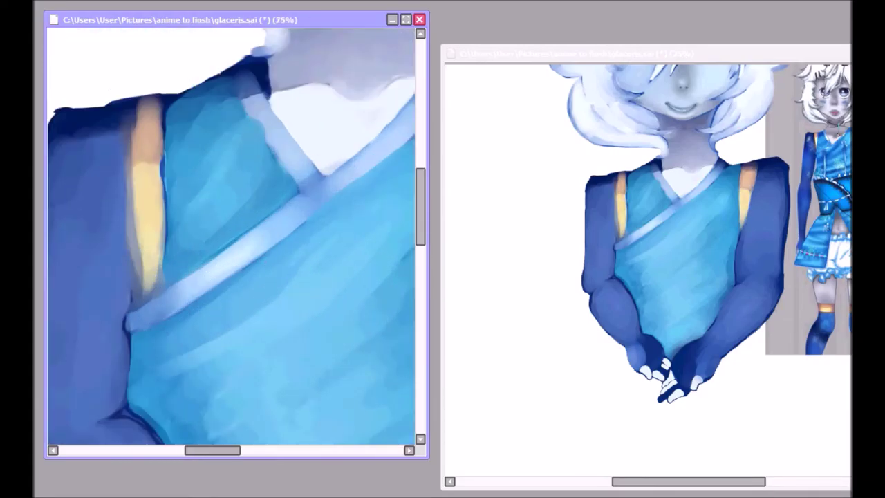
scroll(237, 265, down, 1)
scroll(237, 265, up, 1)
scroll(130, 193, down, 2)
scroll(195, 202, up, 3)
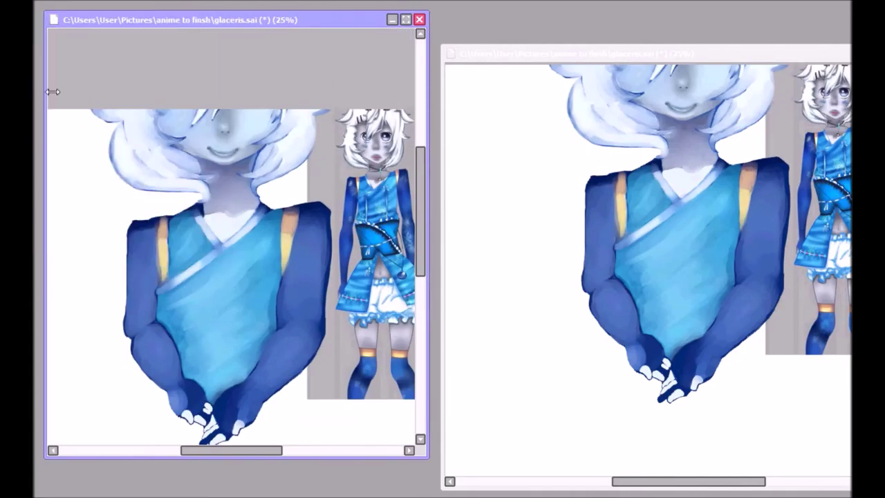
Paint thick dark navy bands along the tops of both shoulders up to the base of the neck.
drag(325, 209, 196, 201)
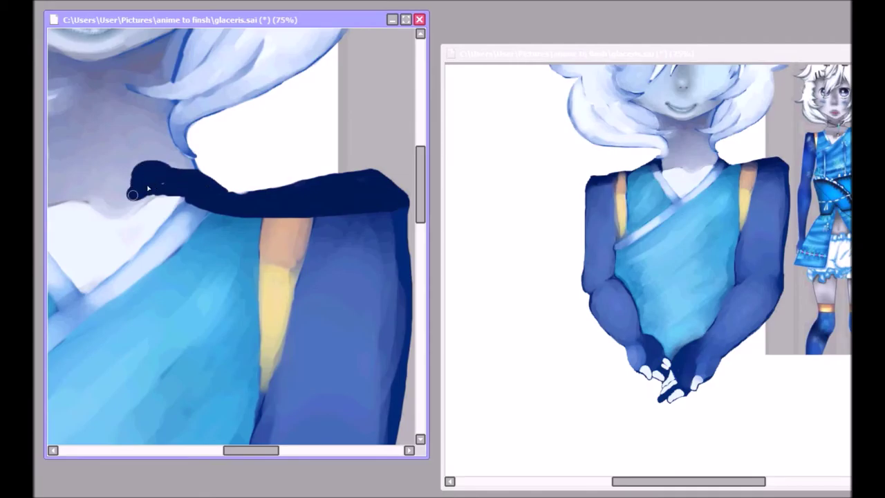
key(Insert)
scroll(282, 226, down, 3)
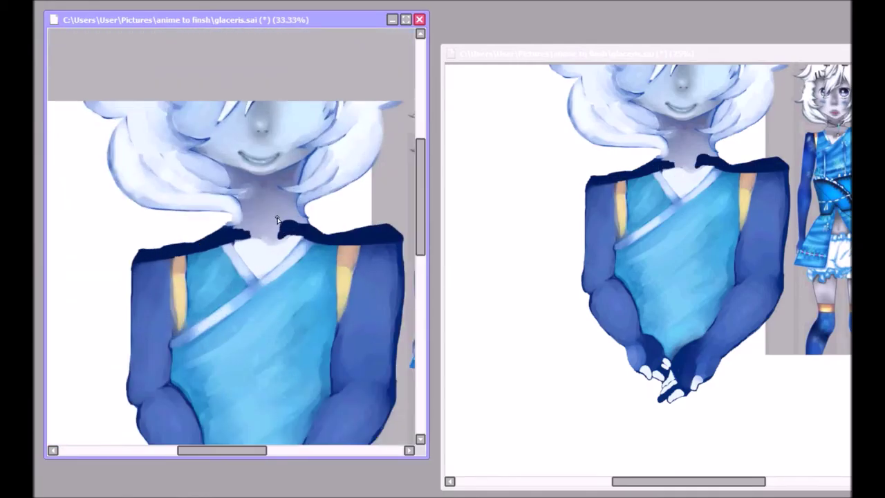
Repaint the neck in soft grey-blue down to the collar and blend the dark shoulder bands over the tops of the strips.
scroll(275, 220, up, 1)
scroll(266, 242, down, 1)
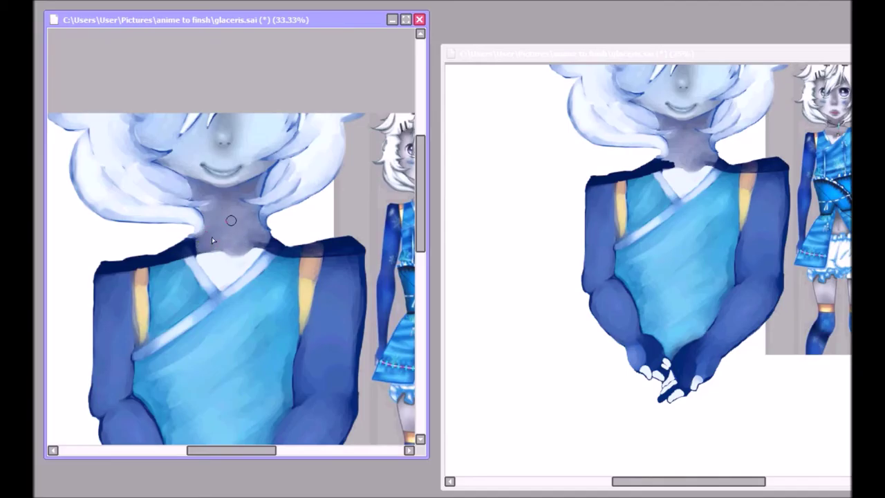
scroll(200, 252, down, 1)
scroll(220, 240, up, 1)
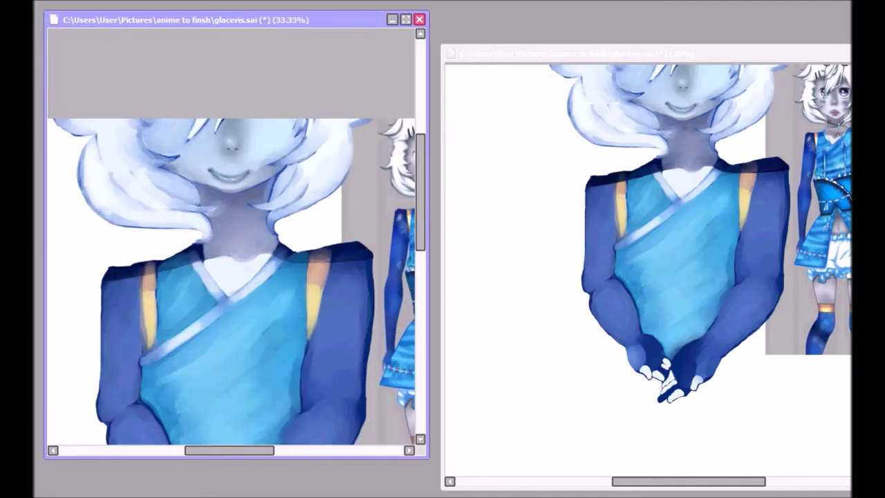
scroll(220, 240, down, 1)
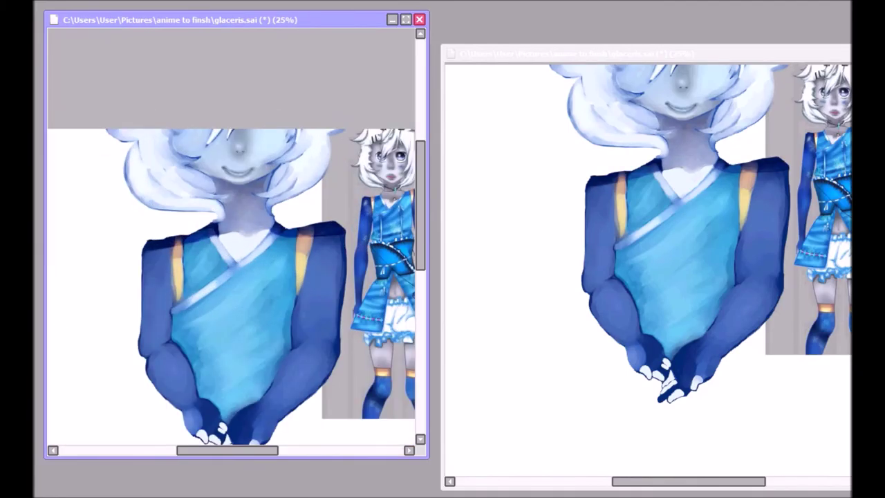
Try brighter and paler blue tints over the whole figure and airbrush soft shading around the outer edges of the arms and hair.
scroll(340, 238, up, 2)
scroll(344, 238, down, 3)
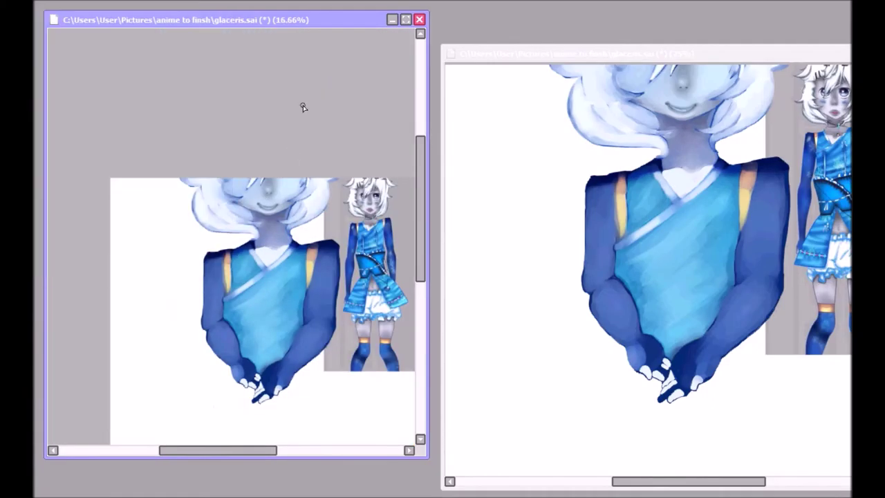
scroll(235, 242, up, 1)
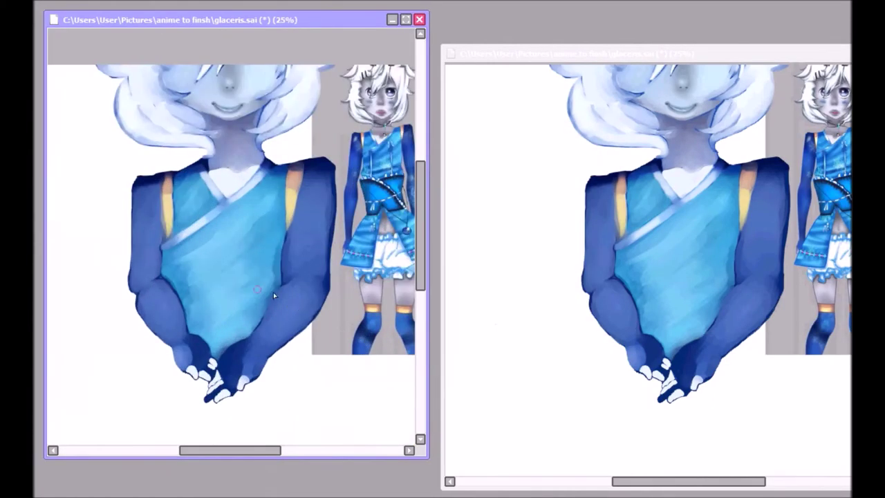
scroll(235, 242, down, 1)
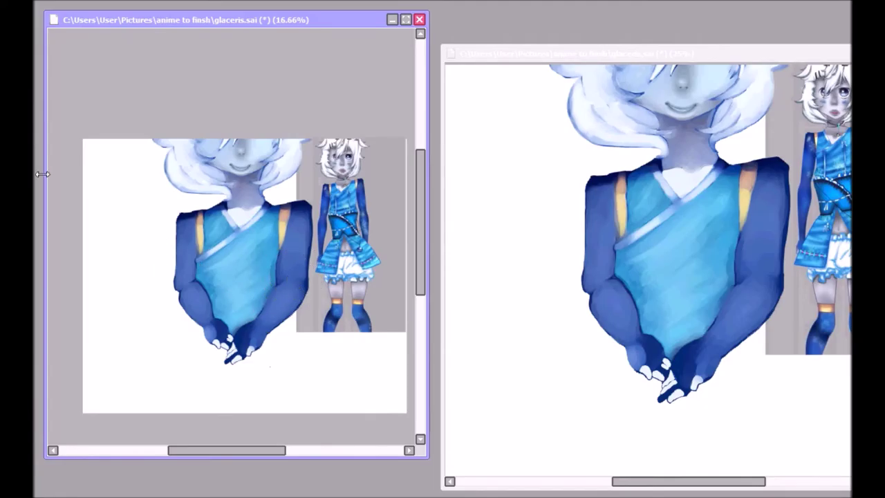
key(ctrl+z)
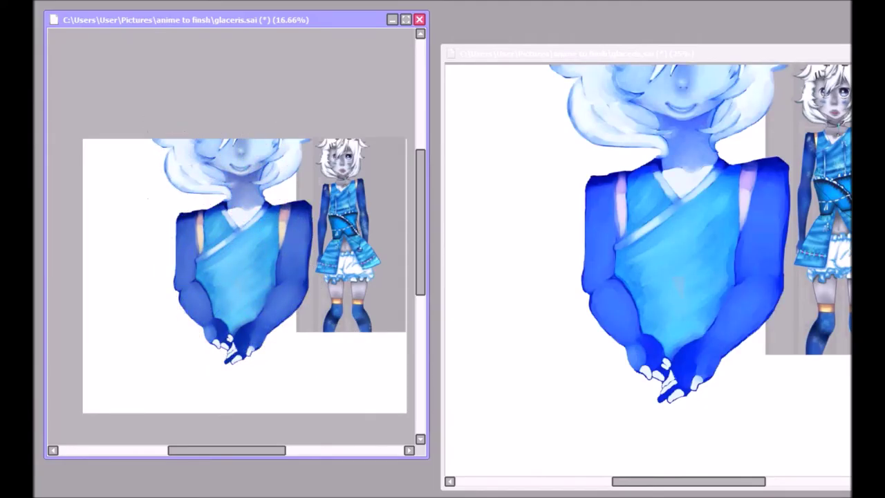
key(ctrl+y)
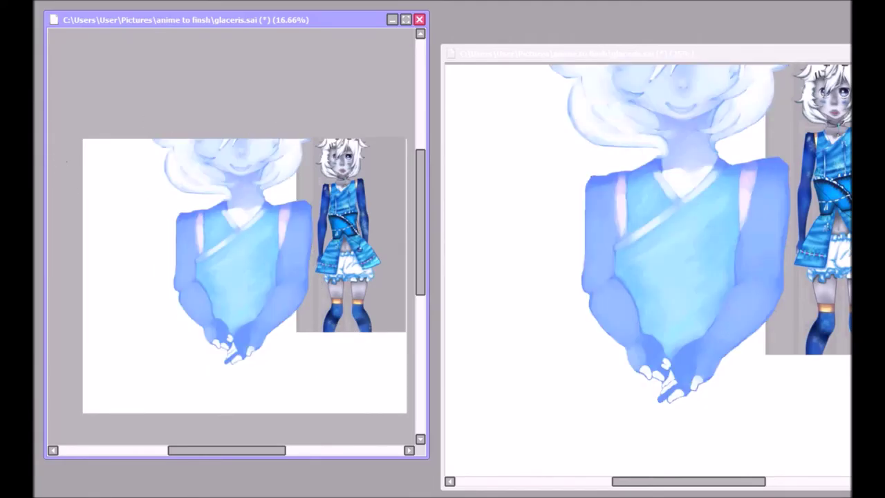
scroll(188, 278, down, 1)
scroll(187, 278, up, 1)
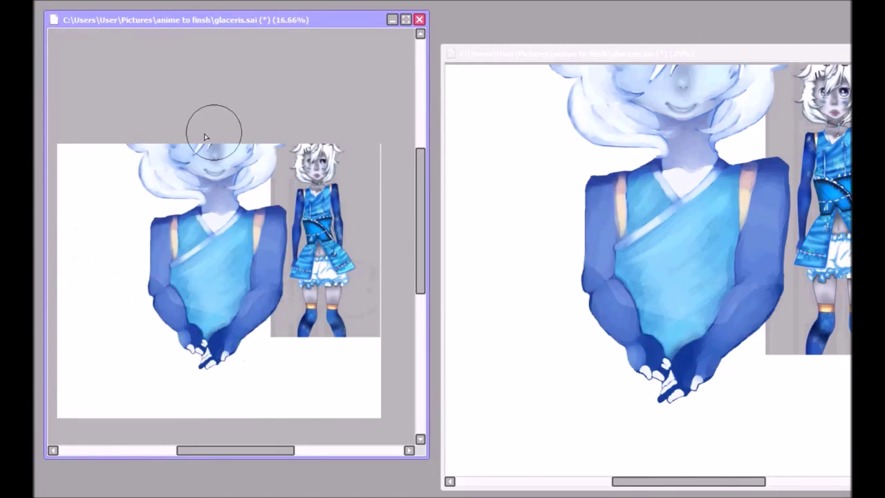
drag(154, 316, 154, 306)
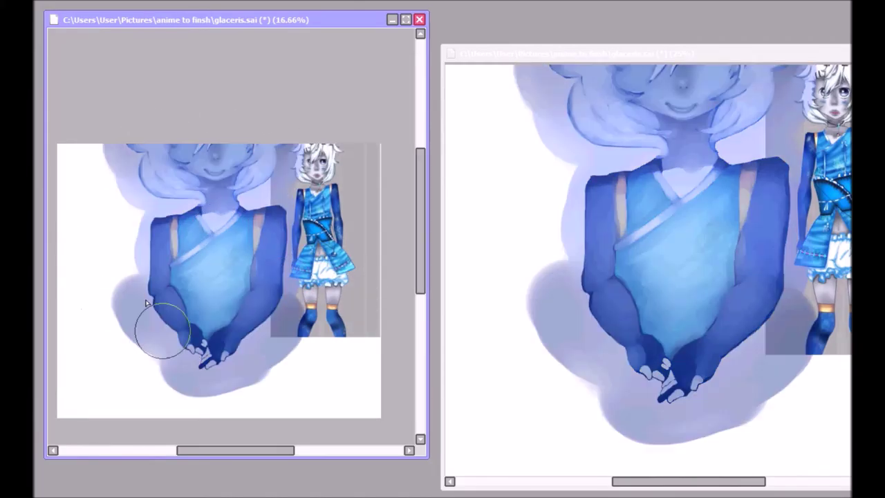
Paint a segmented deep blue oval gem above the joined hands and blend pale cyan highlights into its facets.
drag(200, 290, 256, 299)
drag(201, 207, 228, 262)
drag(193, 159, 234, 229)
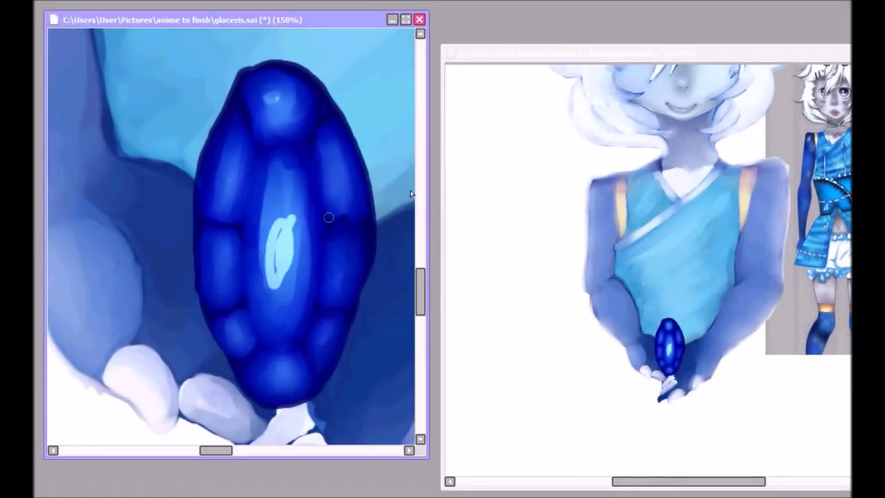
mouse_move(267, 244)
mouse_down()
mouse_move(284, 304)
mouse_move(221, 178)
mouse_move(339, 325)
mouse_move(286, 378)
mouse_move(325, 164)
mouse_up()
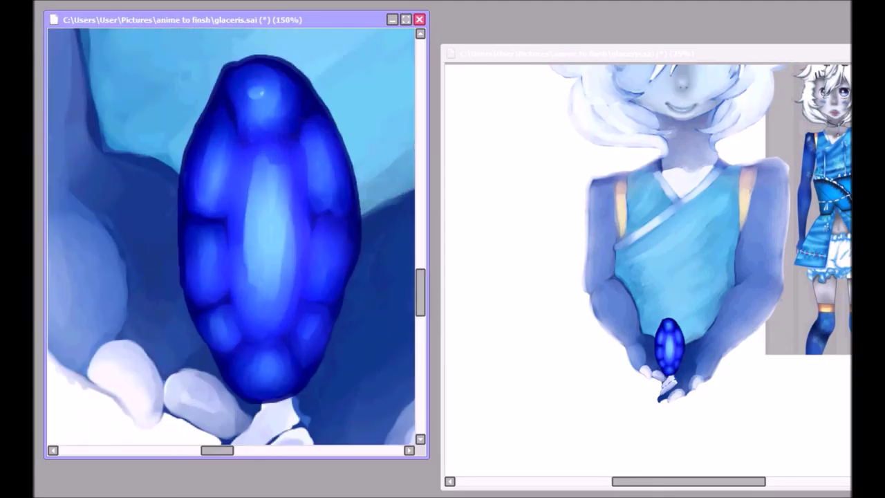
mouse_move(282, 306)
mouse_down()
mouse_move(286, 257)
mouse_move(227, 89)
mouse_up()
Lighten the gem to a soft pale lavender with gently glowing facets.
scroll(168, 192, down, 2)
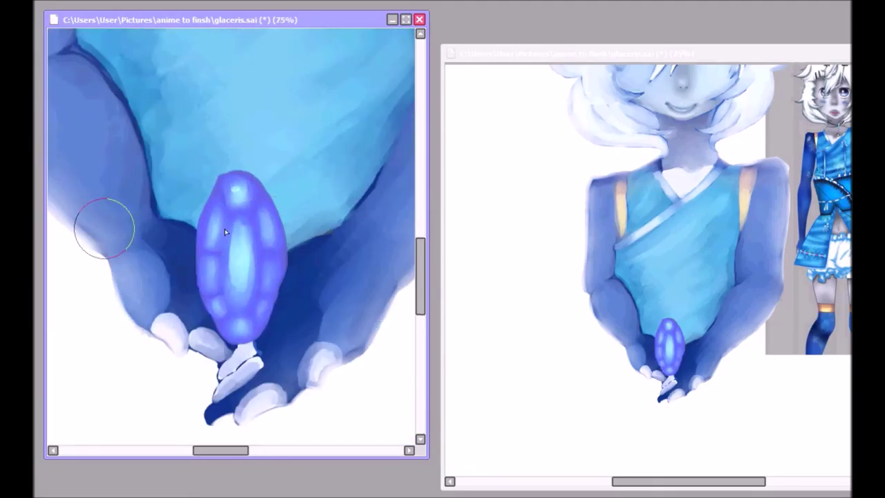
mouse_move(227, 231)
mouse_down()
mouse_move(276, 311)
mouse_move(320, 187)
mouse_move(237, 201)
mouse_up()
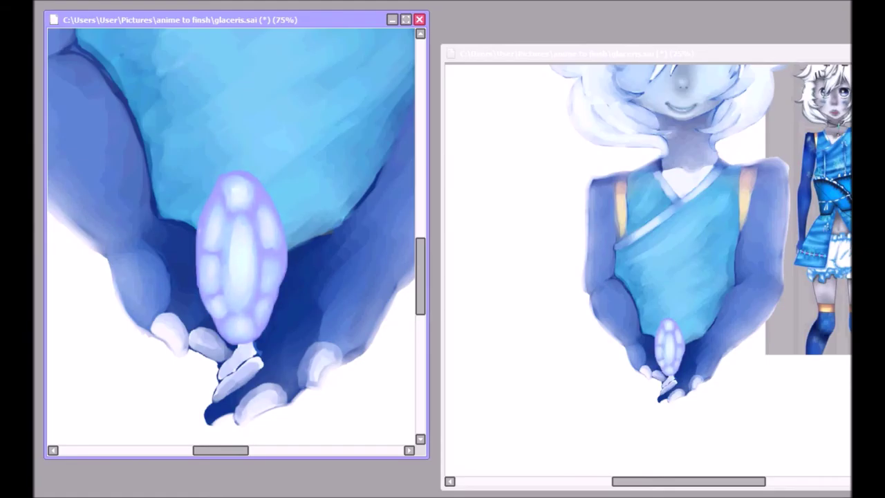
key(Down)
key(Down)
key(Down)
key(Down)
key(Down)
scroll(221, 289, down, 1)
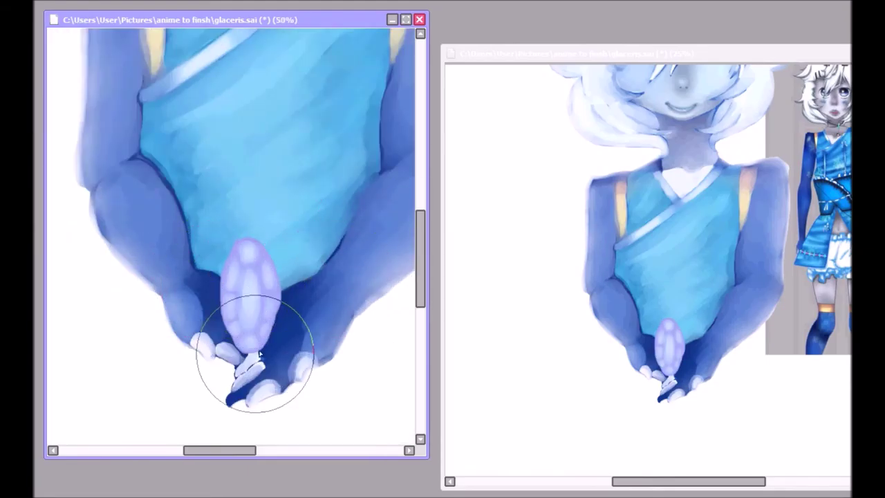
scroll(366, 264, up, 1)
key(Down)
key(Up)
scroll(257, 366, up, 1)
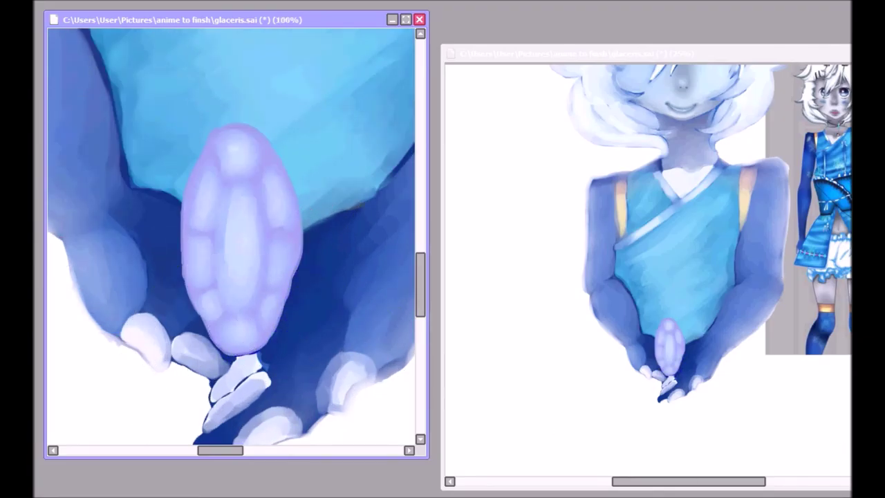
Paint a dark navy shadow beside the gem and soften it into the hands behind.
key(ctrl+t)
drag(168, 122, 367, 134)
key(Return)
scroll(265, 257, down, 5)
scroll(265, 257, up, 4)
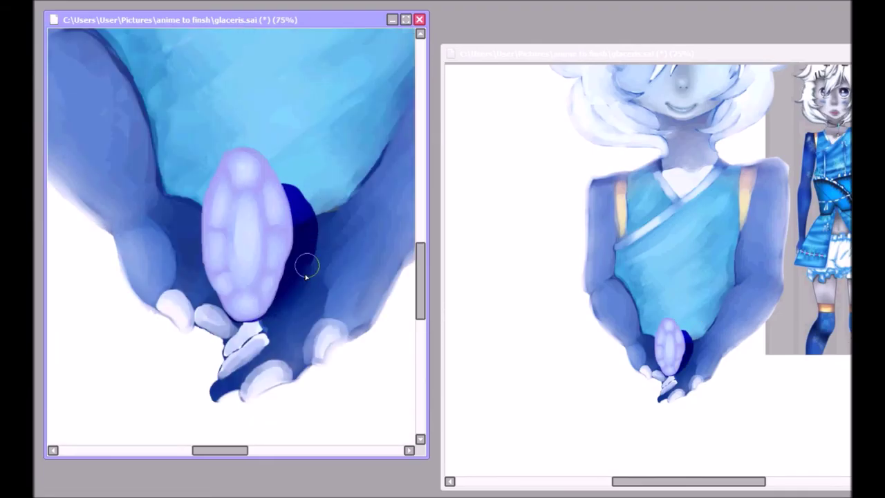
scroll(294, 190, down, 2)
scroll(283, 277, up, 1)
scroll(284, 277, down, 1)
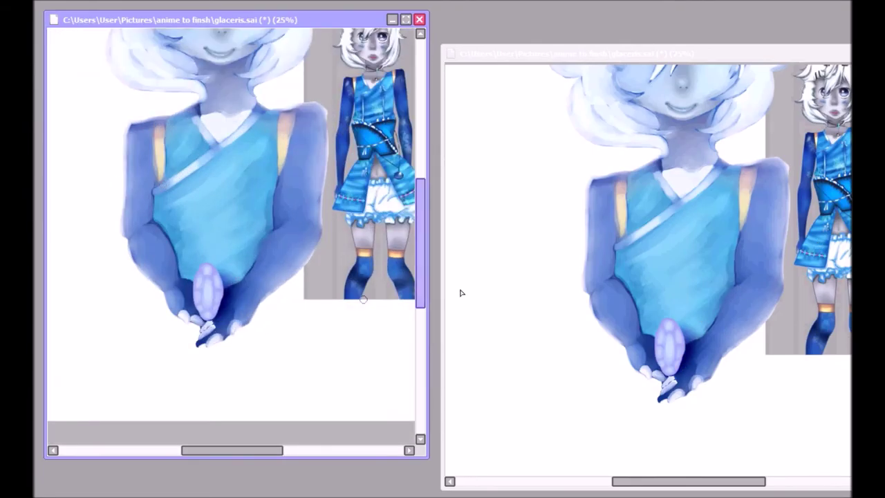
Paint a soft light cyan glow across the lower wrap top just above the gem.
scroll(283, 285, up, 2)
key(Down)
key(ctrl+z)
scroll(283, 286, up, 2)
drag(277, 250, 277, 359)
mouse_move(277, 304)
mouse_down()
mouse_move(237, 227)
mouse_move(345, 203)
mouse_up()
mouse_move(277, 221)
mouse_down()
mouse_move(277, 332)
mouse_move(298, 191)
mouse_move(352, 293)
mouse_move(389, 276)
mouse_move(325, 142)
mouse_move(264, 204)
mouse_up()
scroll(231, 238, down, 2)
scroll(232, 238, down, 1)
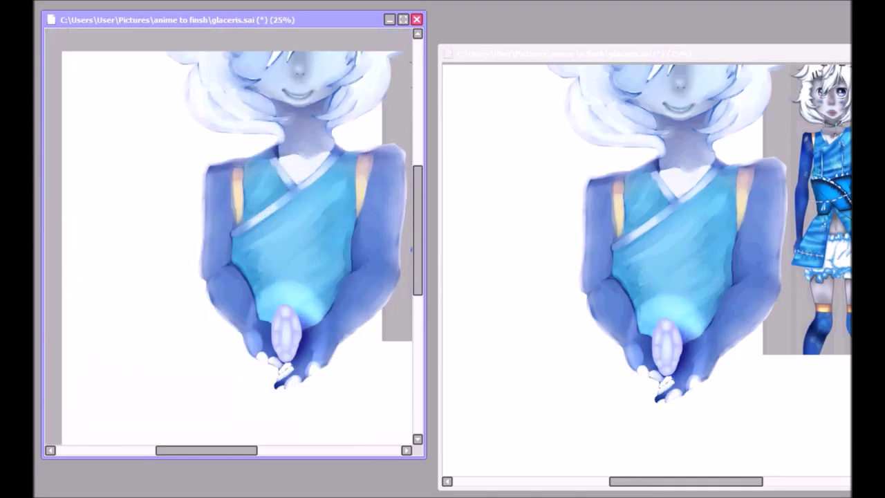
Brush white highlights over the collar, neckline trim and wrap top, and blend them into the surrounding colours.
mouse_move(345, 200)
mouse_down()
mouse_move(322, 266)
mouse_move(332, 103)
mouse_move(352, 255)
mouse_up()
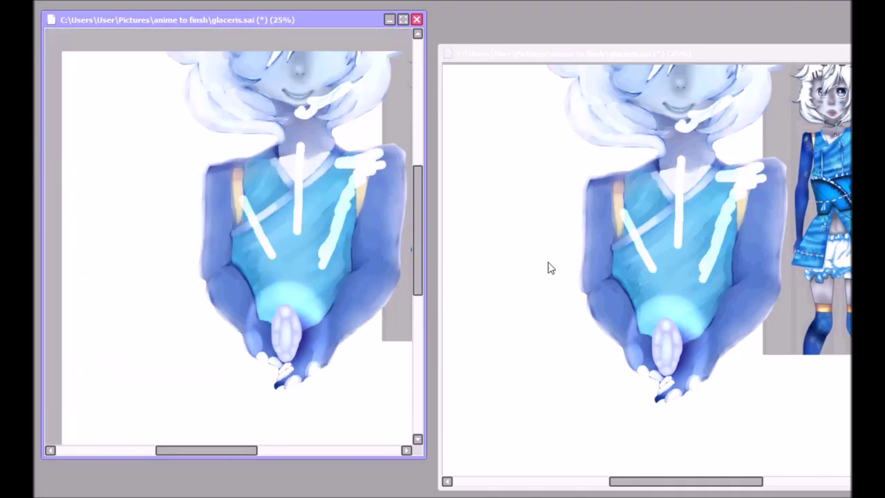
mouse_move(297, 207)
mouse_down()
mouse_move(267, 244)
mouse_move(318, 104)
mouse_up()
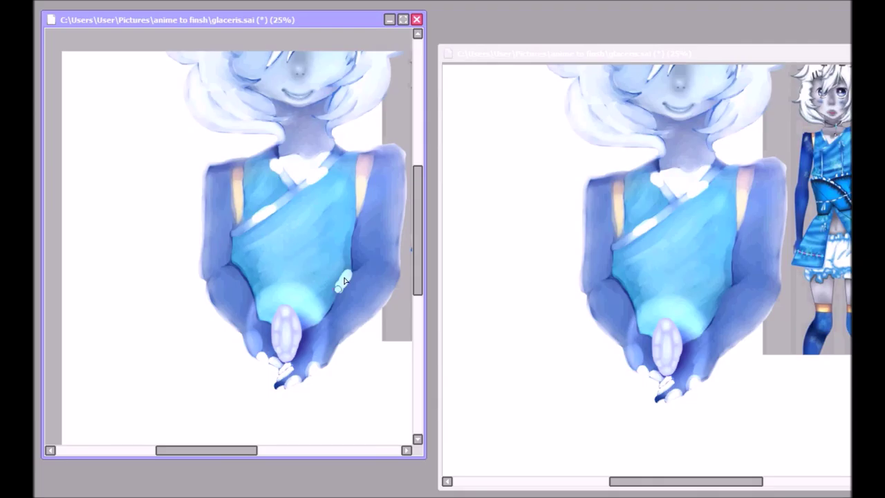
drag(340, 286, 349, 214)
drag(238, 180, 270, 206)
mouse_move(329, 306)
mouse_down()
mouse_move(345, 137)
mouse_move(360, 242)
mouse_move(310, 222)
mouse_move(347, 77)
mouse_up()
mouse_move(263, 173)
mouse_down()
mouse_move(304, 228)
mouse_move(277, 290)
mouse_up()
scroll(348, 276, up, 2)
scroll(347, 277, down, 2)
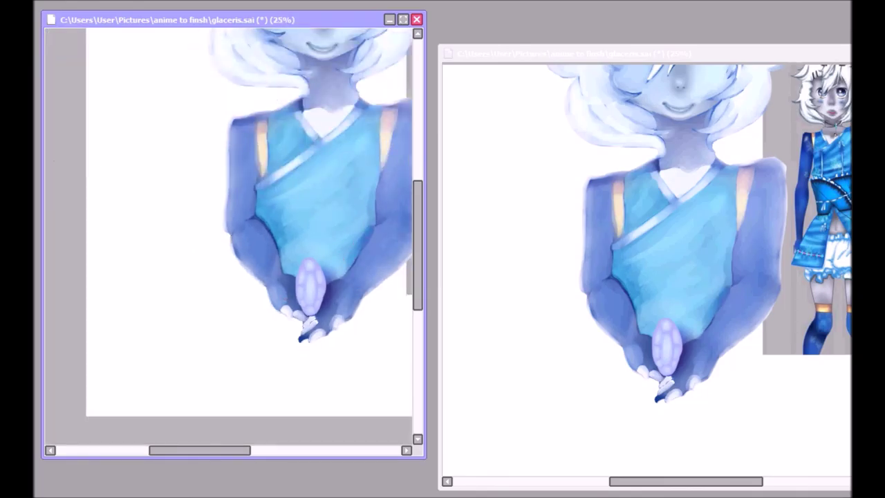
Lighten the arms, shoulder strips and wrap top with soft pale blue highlights.
scroll(347, 277, up, 1)
mouse_move(372, 240)
mouse_down()
mouse_move(383, 145)
mouse_move(325, 311)
mouse_move(249, 207)
mouse_move(322, 119)
mouse_move(348, 134)
mouse_move(286, 119)
mouse_move(243, 276)
mouse_up()
scroll(244, 276, down, 1)
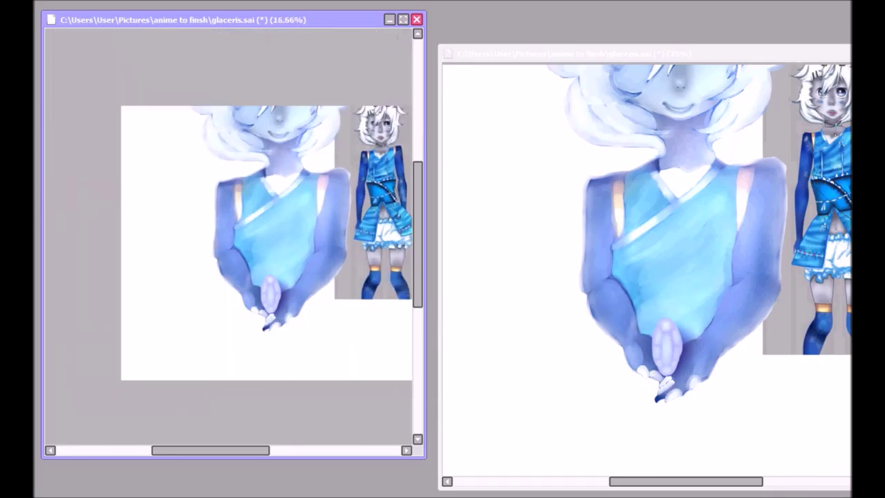
Fill the white background with dark navy and brush a bright white and blue glow around the hands and gem.
click(827, 299)
scroll(827, 287, up, 1)
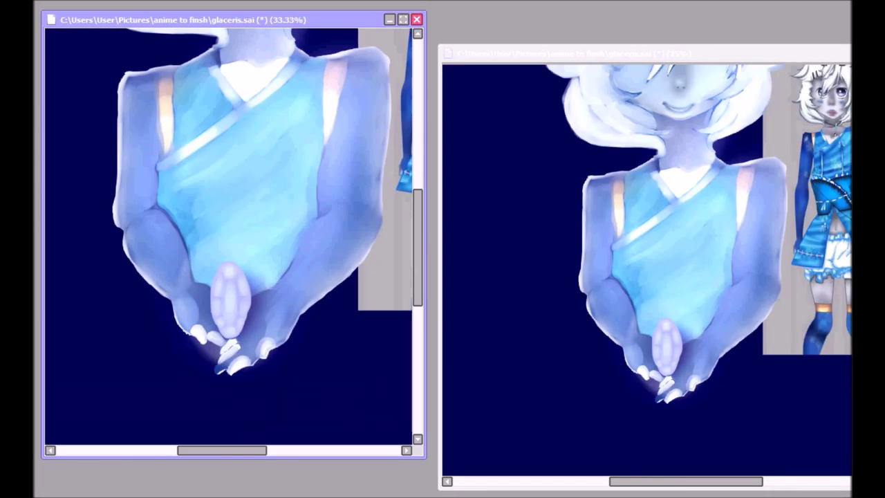
drag(200, 262, 228, 324)
scroll(286, 158, down, 1)
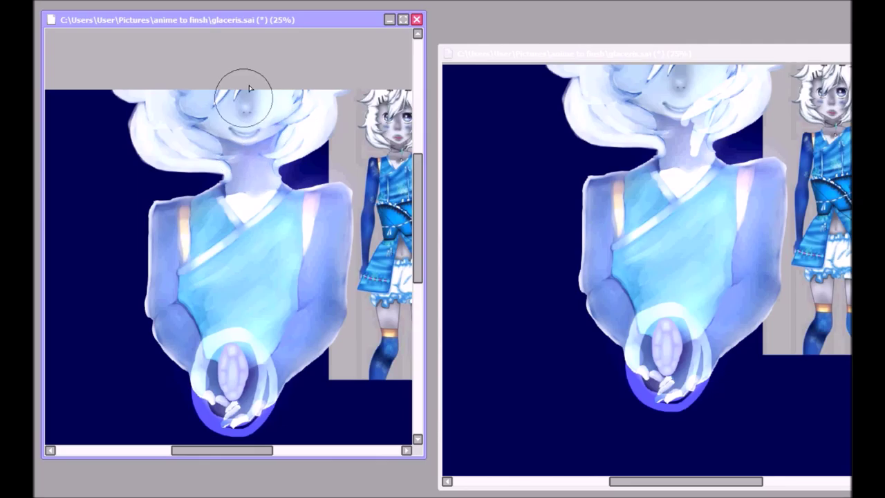
Soften the glow around the hands into a faint blue halo and deepen the shading on the wrap top's upper panel.
scroll(282, 216, down, 1)
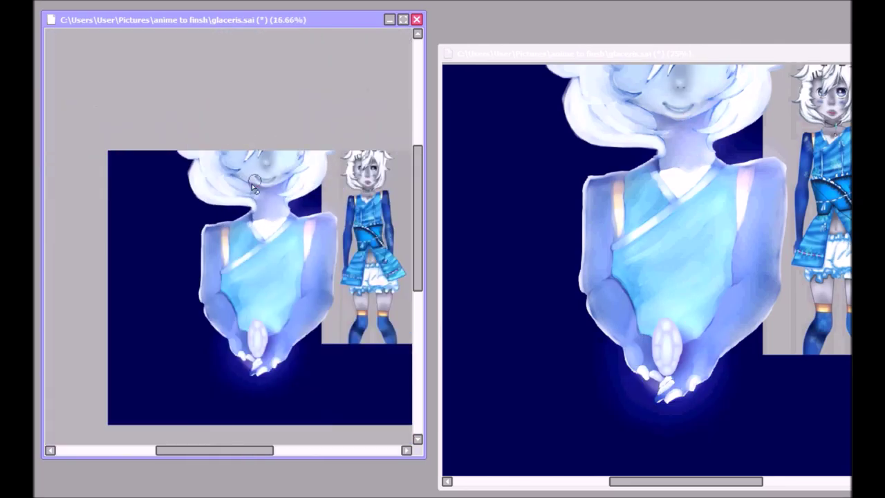
scroll(281, 215, up, 1)
drag(282, 216, 263, 304)
scroll(256, 336, down, 1)
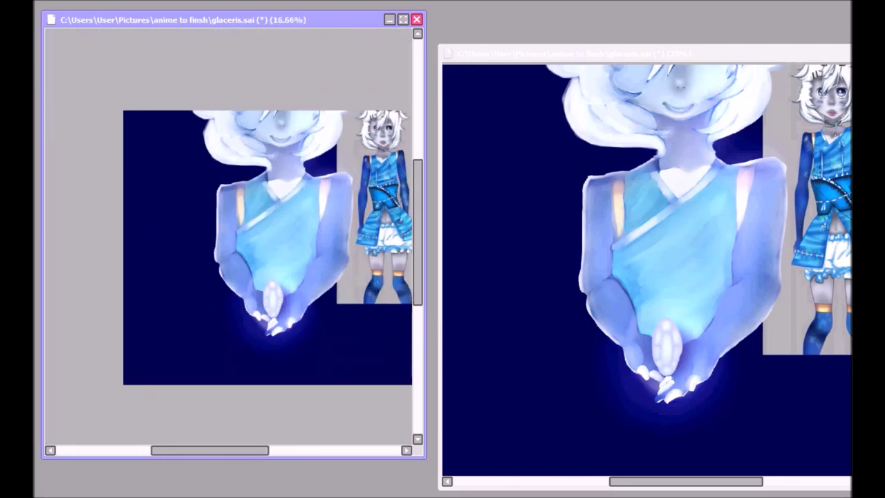
scroll(276, 166, down, 1)
scroll(256, 211, up, 1)
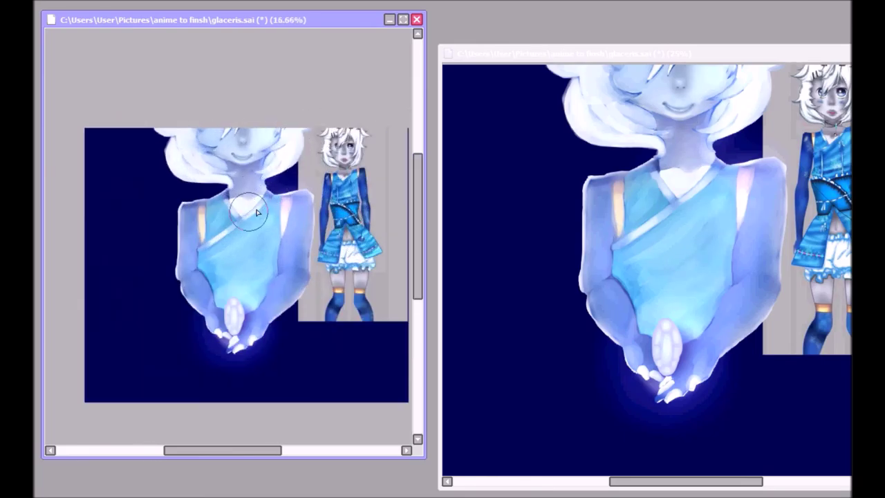